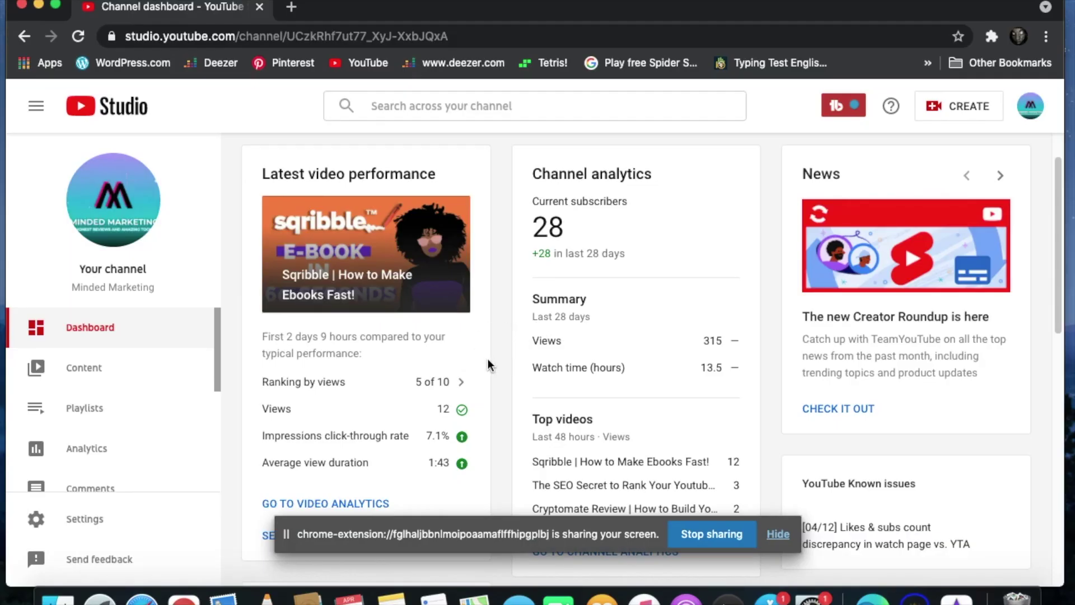
- Go to the Content uploads list in YouTube Studio and bring up its filter options
{"action": "scroll", "coordinate": [488, 364], "scroll_direction": "down", "scroll_amount": 3}
{"action": "scroll", "coordinate": [488, 365], "scroll_direction": "up", "scroll_amount": 2}
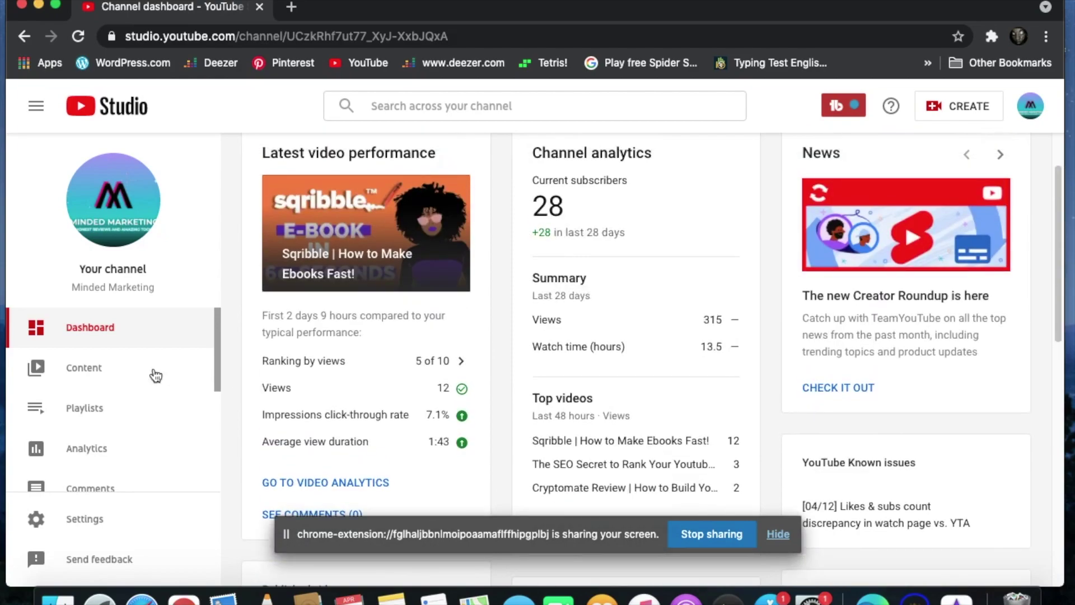
{"action": "left_click", "coordinate": [107, 370]}
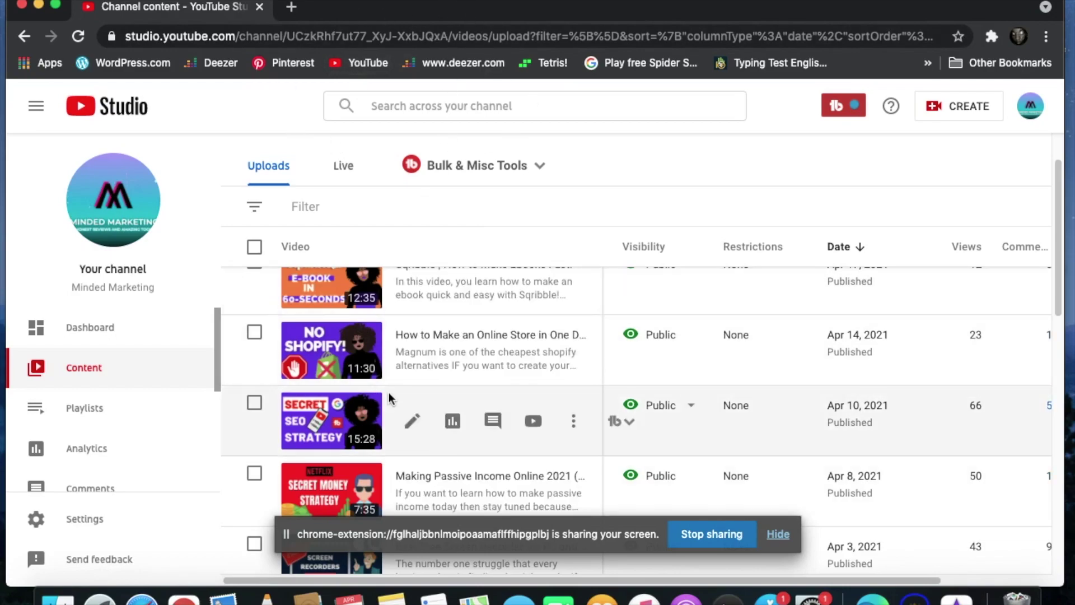
{"action": "left_click", "coordinate": [557, 199]}
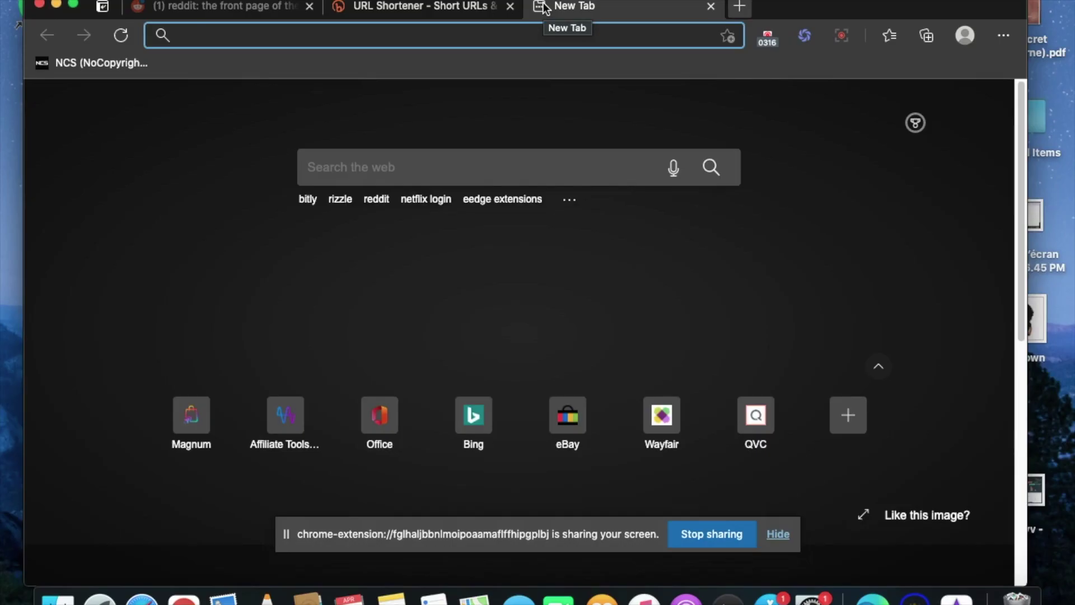
- In a private YouTube window, search for 'secret seo get more views'
{"action": "left_click", "coordinate": [1004, 42]}
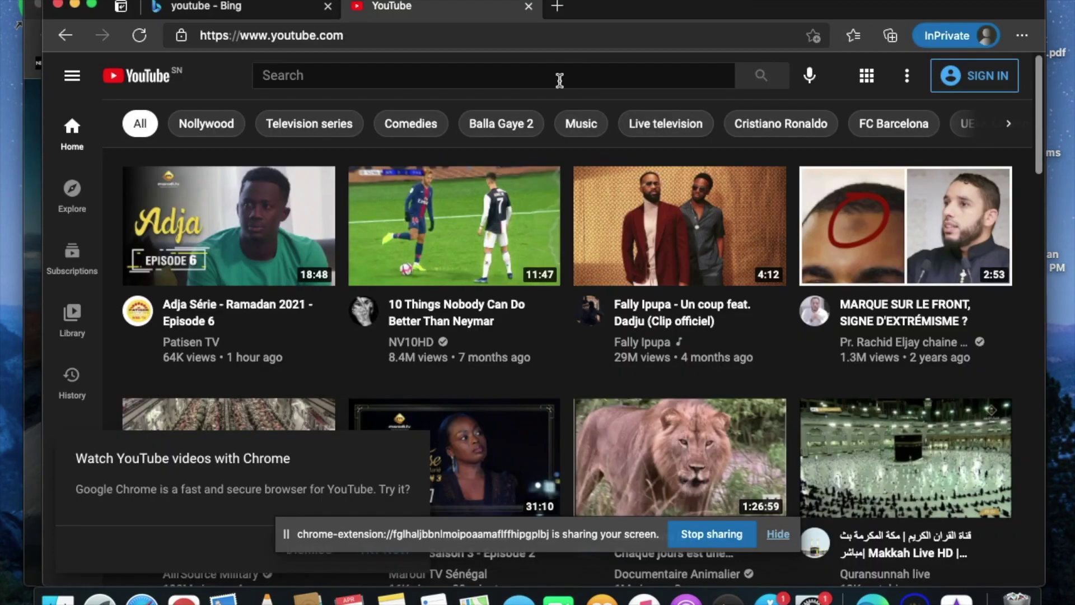
{"action": "left_click", "coordinate": [559, 80]}
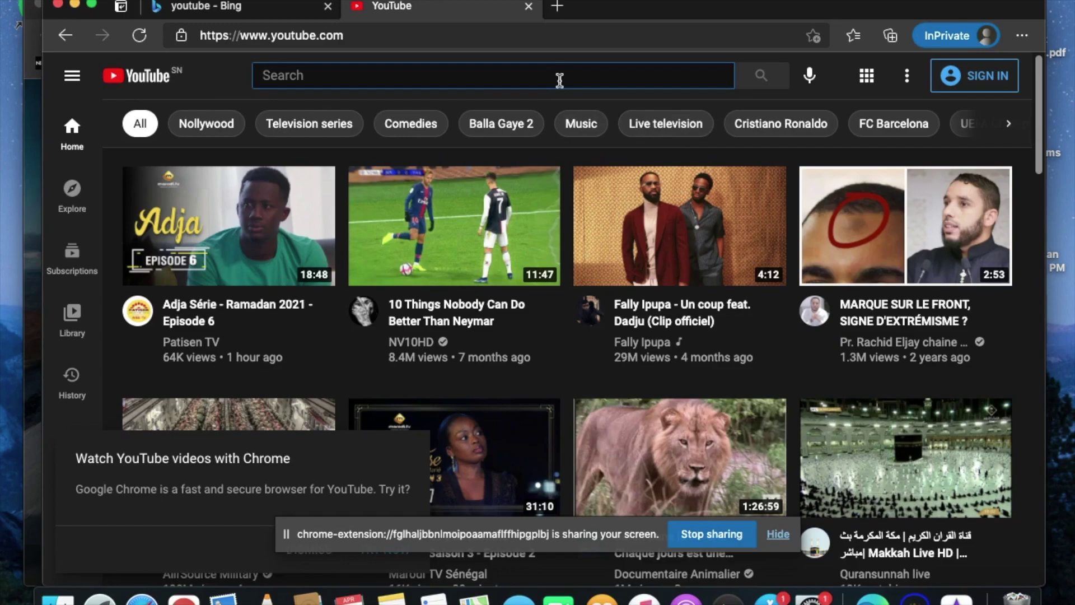
{"action": "type", "text": "secret seo "}
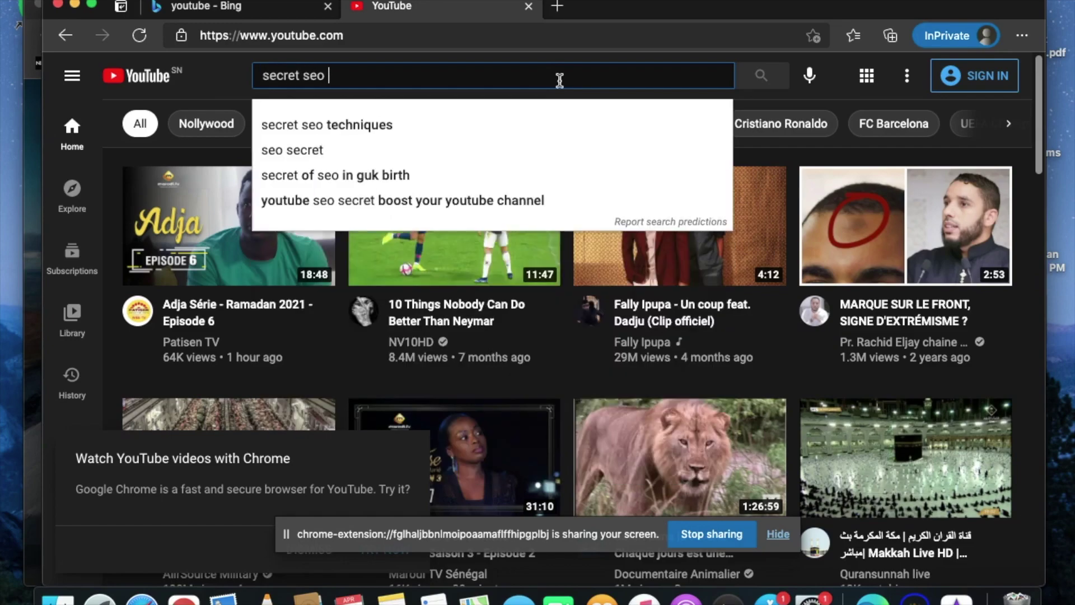
{"action": "type", "text": "get more "}
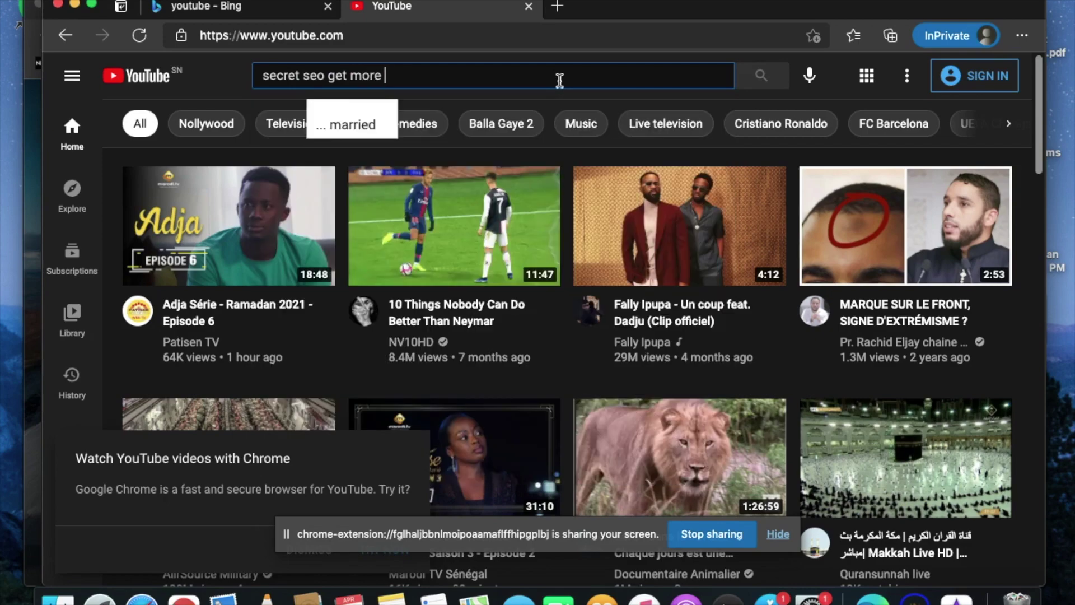
{"action": "type", "text": "views"}
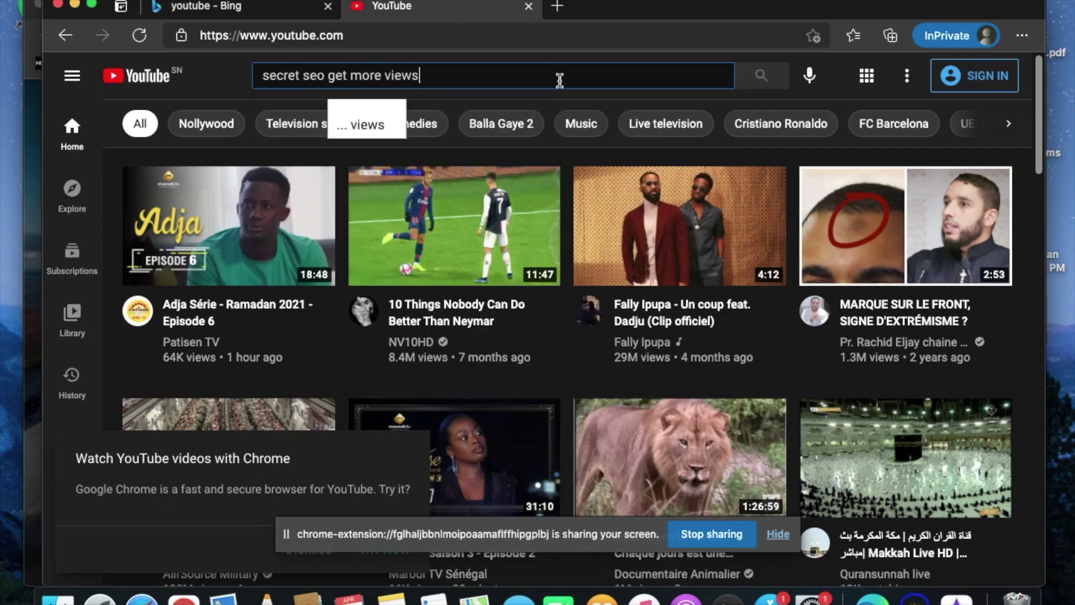
{"action": "key", "text": "Return"}
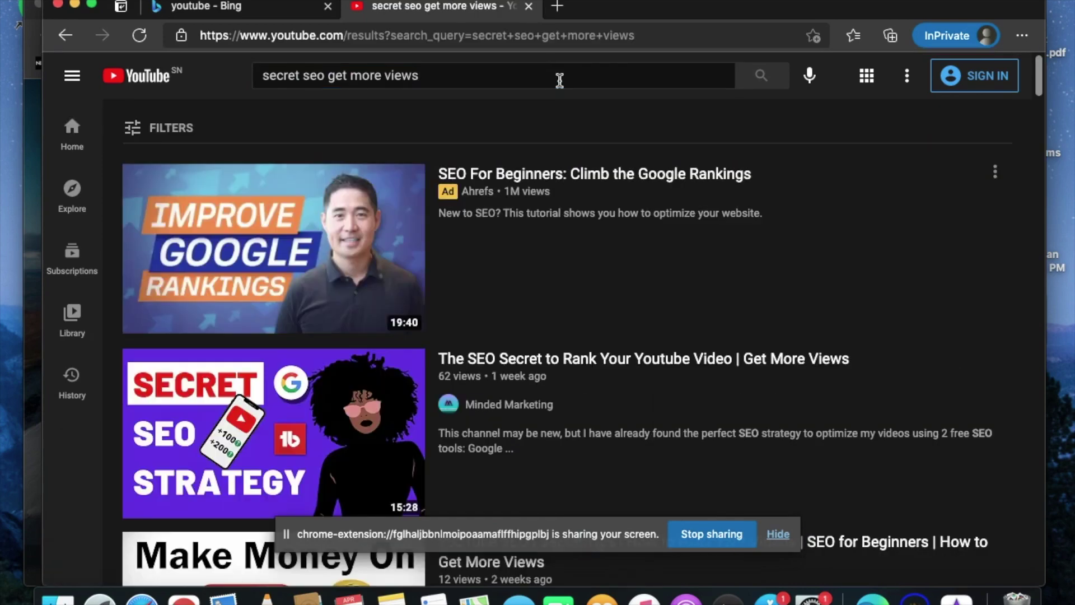
{"action": "mouse_move", "coordinate": [507, 377]}
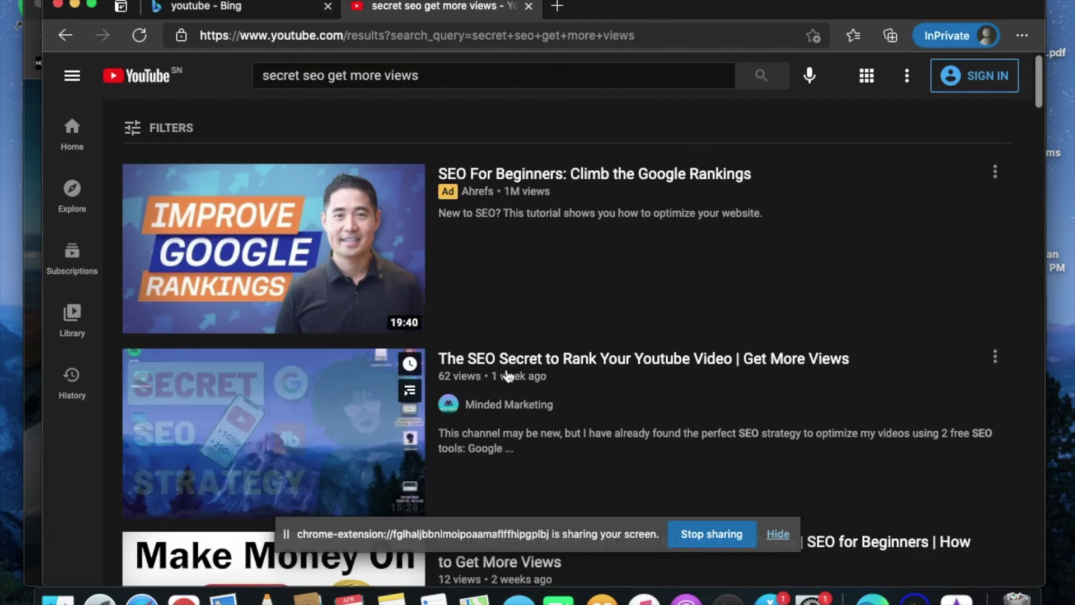
- Search YouTube for 'secret seo rank youtube' to see the SEO Secret video ranked first
{"action": "scroll", "coordinate": [508, 376], "scroll_direction": "down", "scroll_amount": 2}
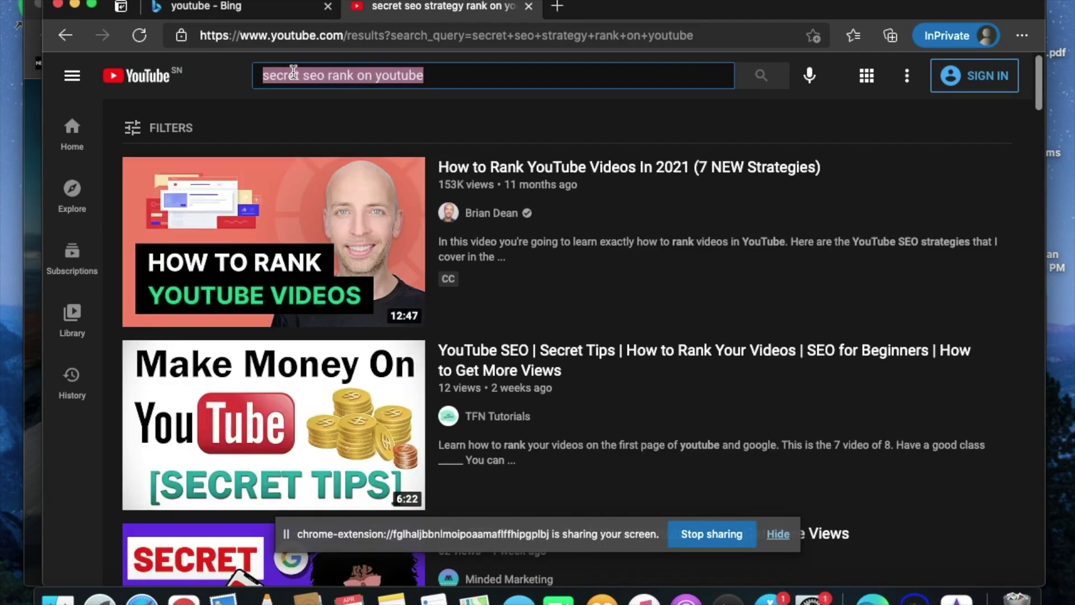
{"action": "type", "text": "se"}
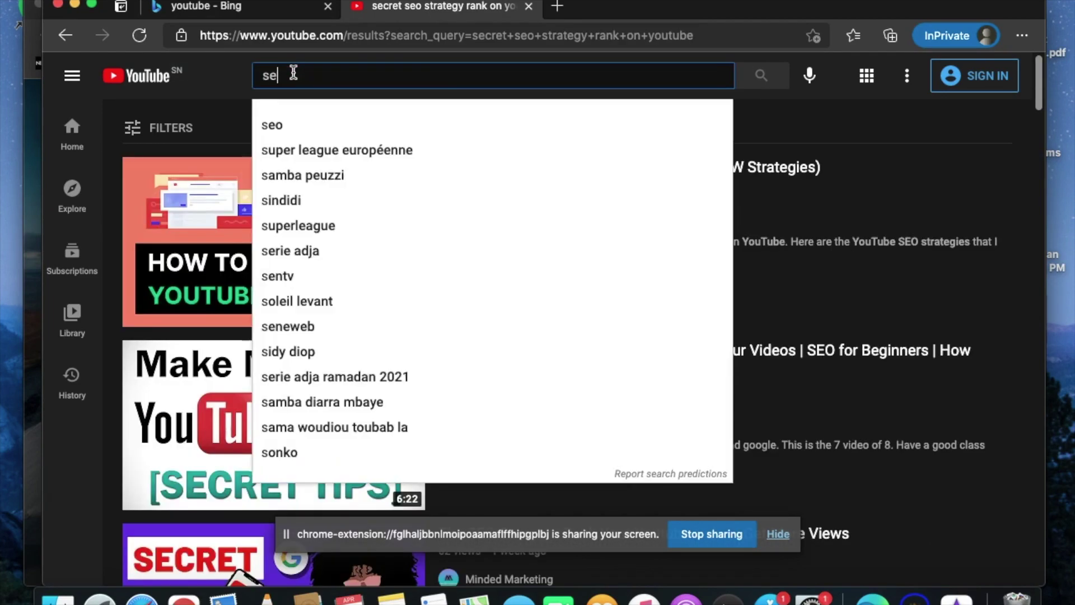
{"action": "type", "text": "cret seo ra"}
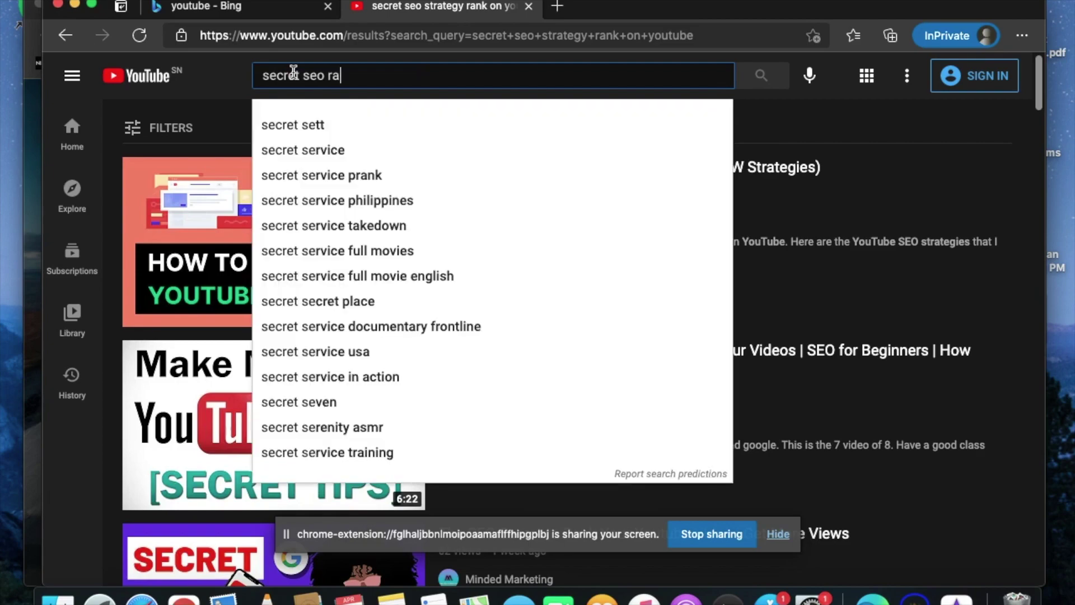
{"action": "type", "text": "nk youtub"}
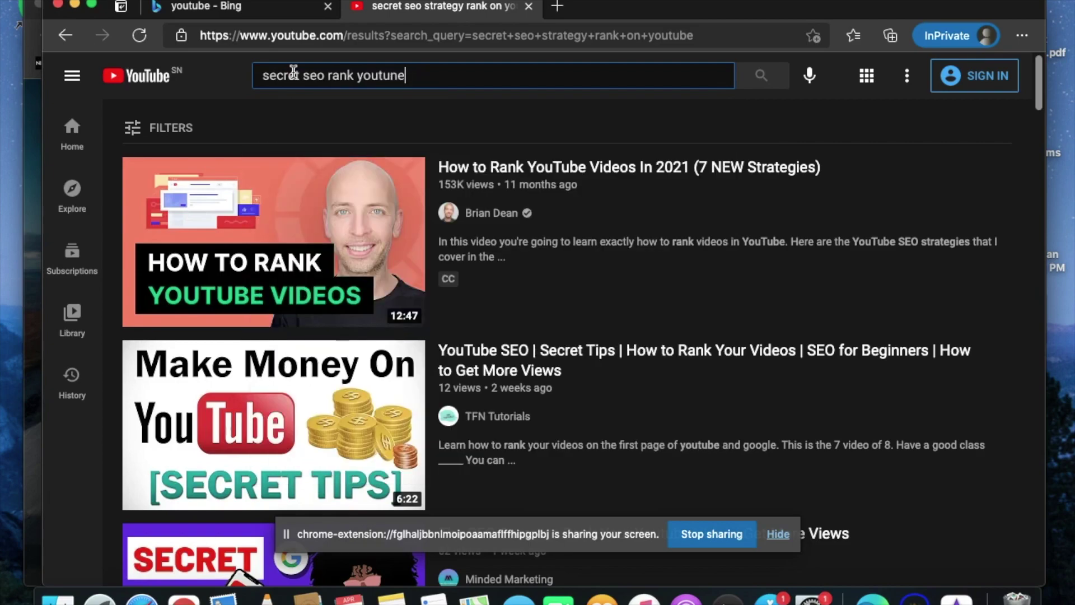
{"action": "type", "text": "e"}
{"action": "key", "text": "Return"}
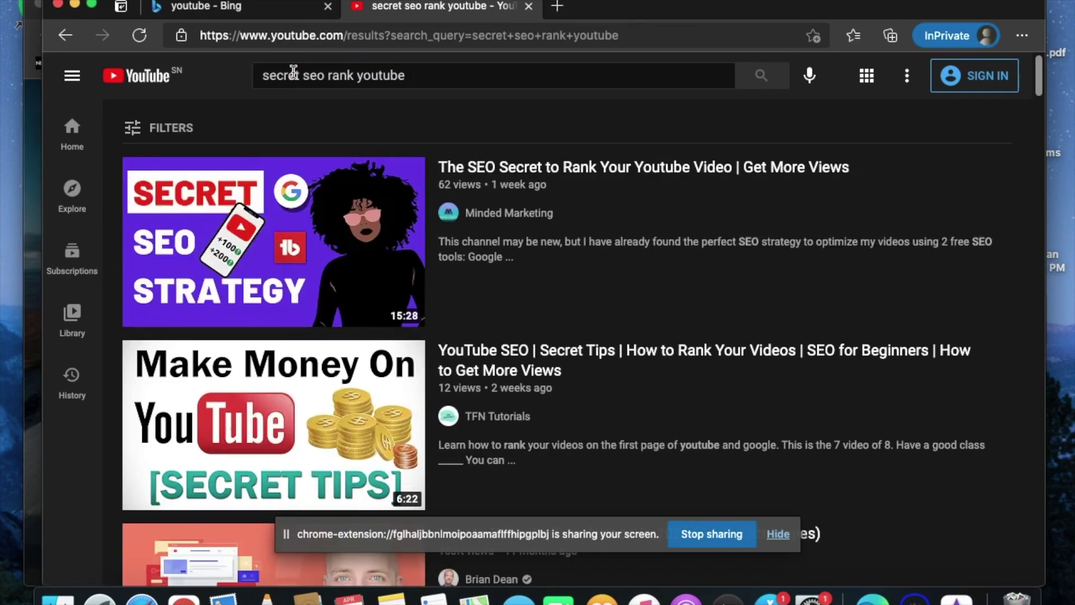
{"action": "mouse_move", "coordinate": [582, 252]}
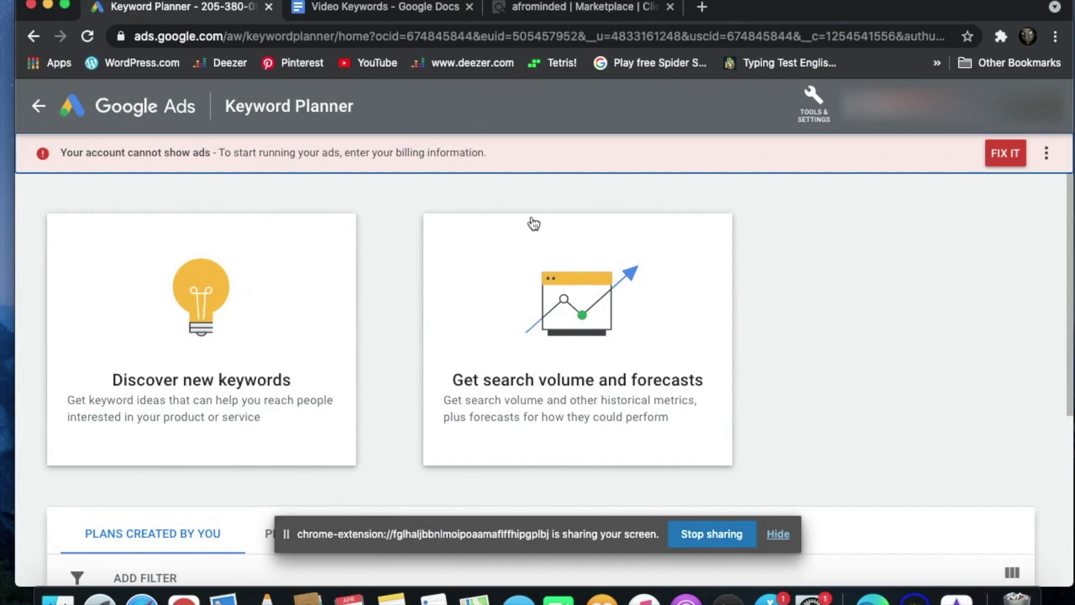
- Choose the Discover new keywords card on the Keyword Planner home page
{"action": "scroll", "coordinate": [534, 224], "scroll_direction": "down", "scroll_amount": 2}
{"action": "scroll", "coordinate": [532, 223], "scroll_direction": "up", "scroll_amount": 2}
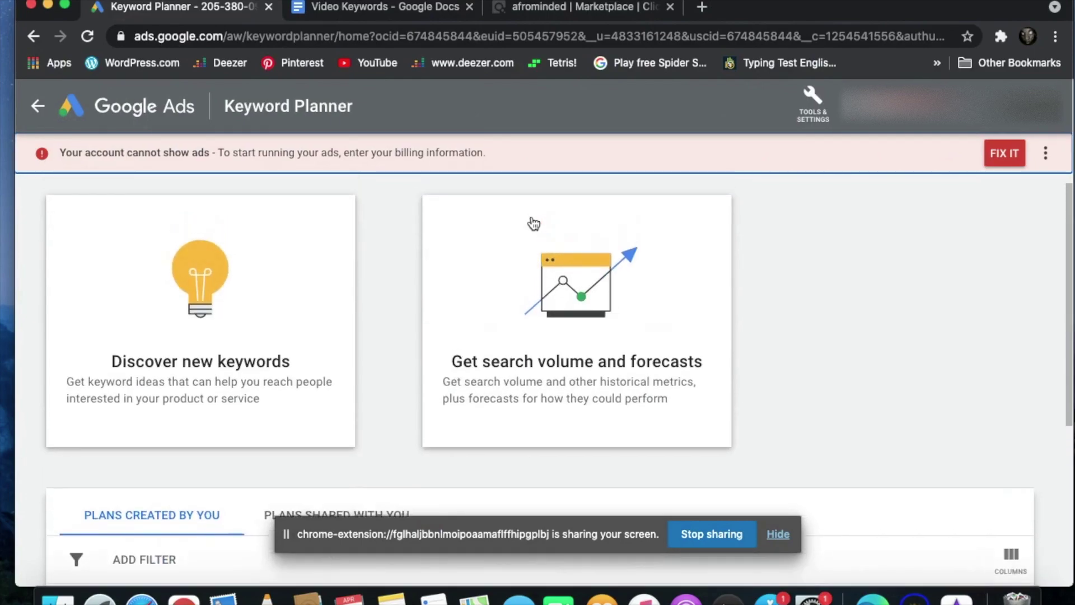
{"action": "scroll", "coordinate": [825, 244], "scroll_direction": "down", "scroll_amount": 5}
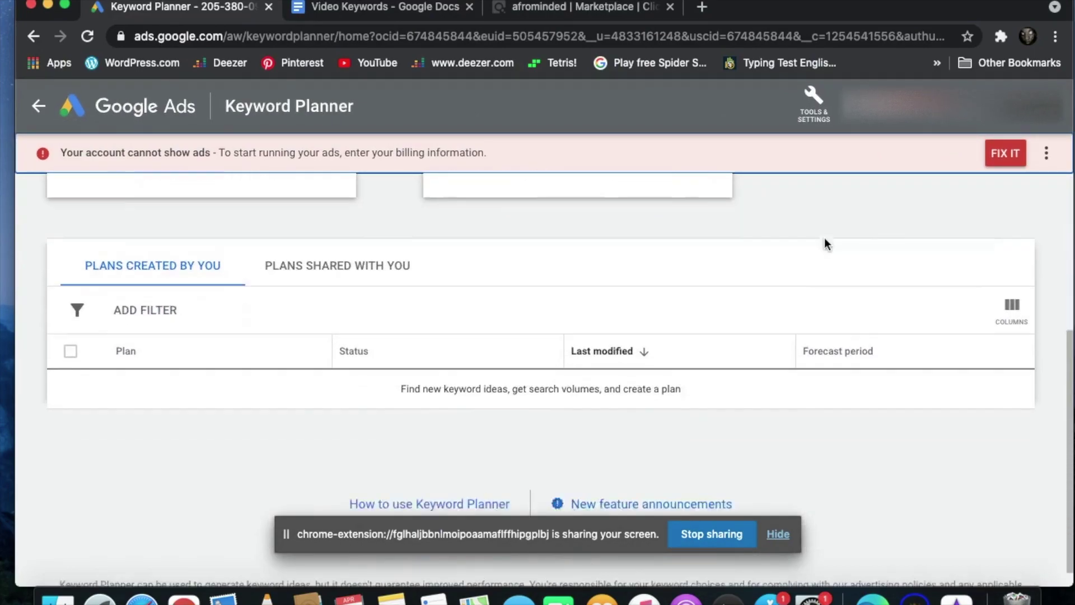
{"action": "scroll", "coordinate": [825, 243], "scroll_direction": "up", "scroll_amount": 4}
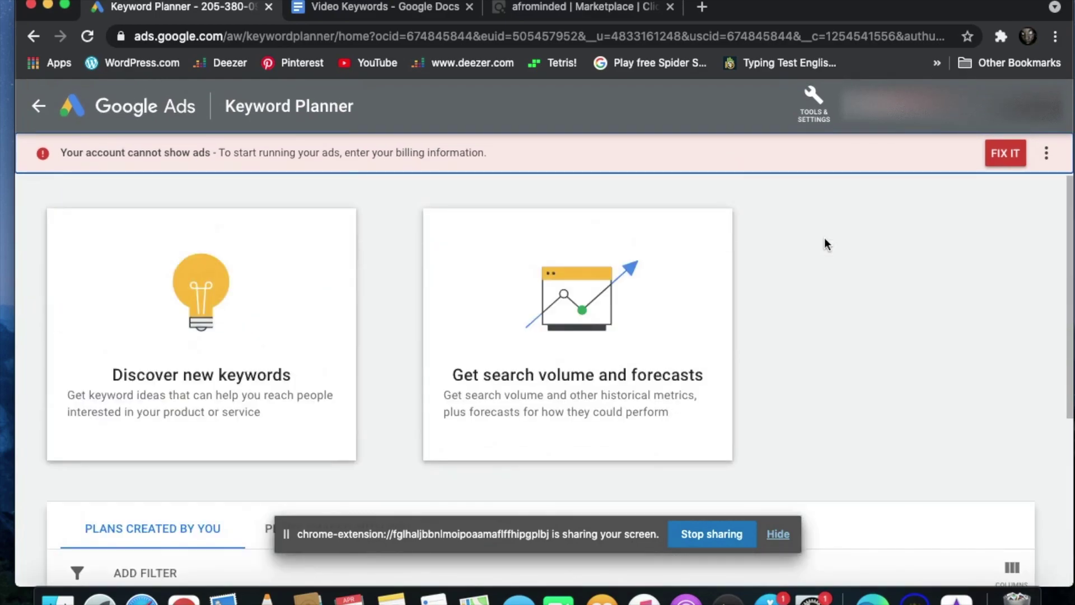
{"action": "scroll", "coordinate": [825, 244], "scroll_direction": "down", "scroll_amount": 4}
{"action": "scroll", "coordinate": [826, 244], "scroll_direction": "up", "scroll_amount": 4}
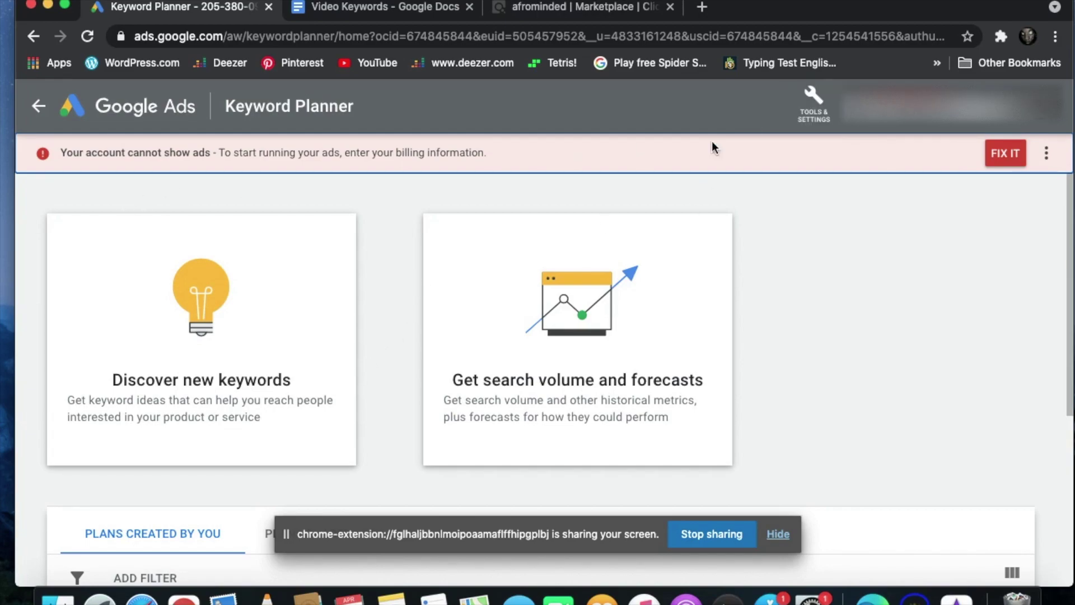
{"action": "left_click", "coordinate": [261, 364]}
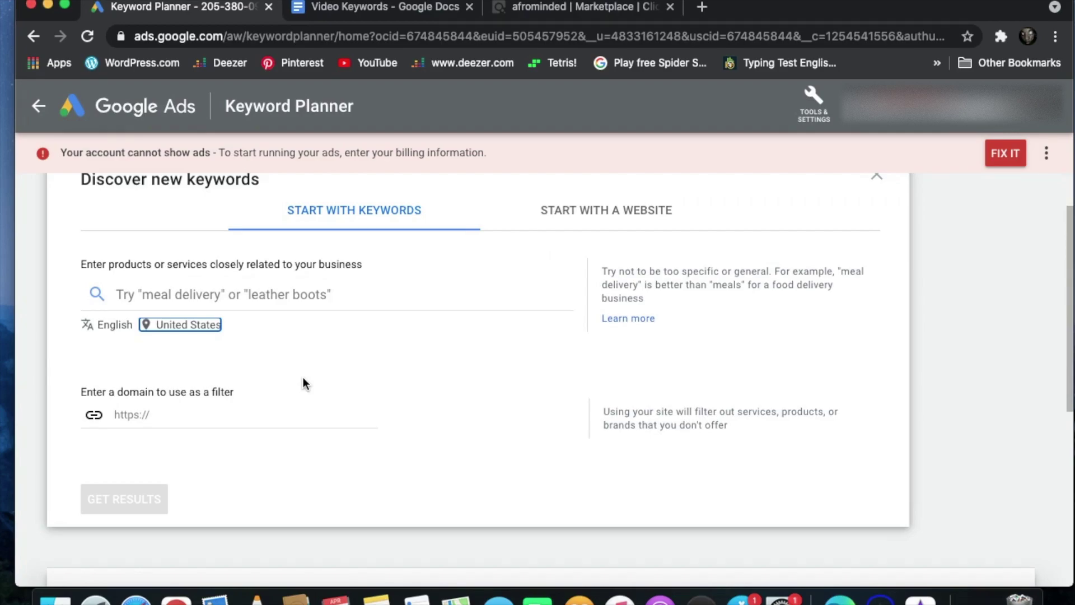
- Generate keyword ideas for the seed keyword 'how to rank on youtube'
{"action": "left_click", "coordinate": [146, 298]}
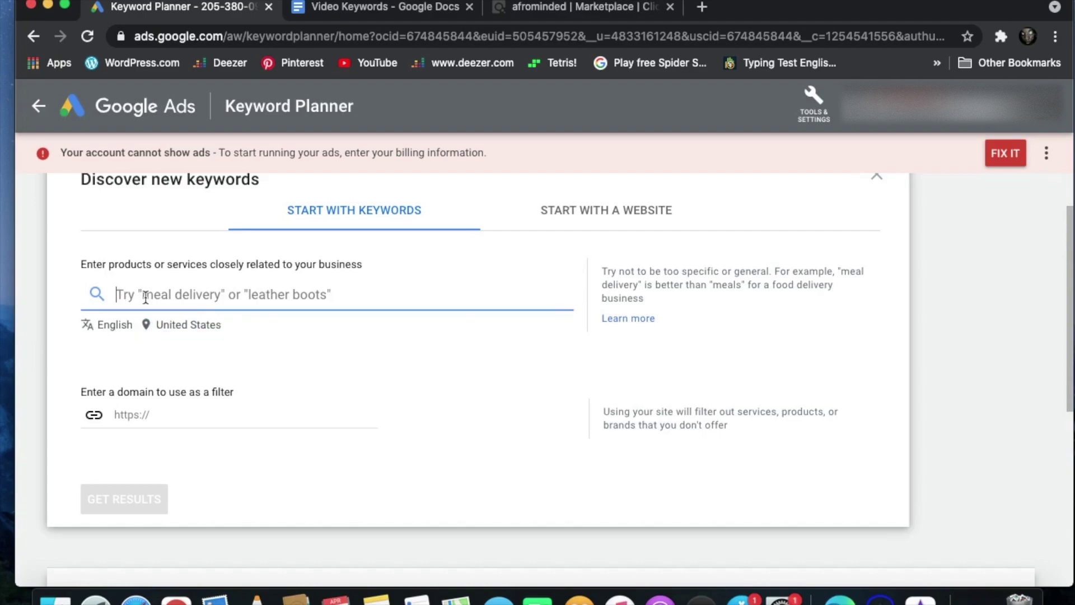
{"action": "type", "text": "how to"}
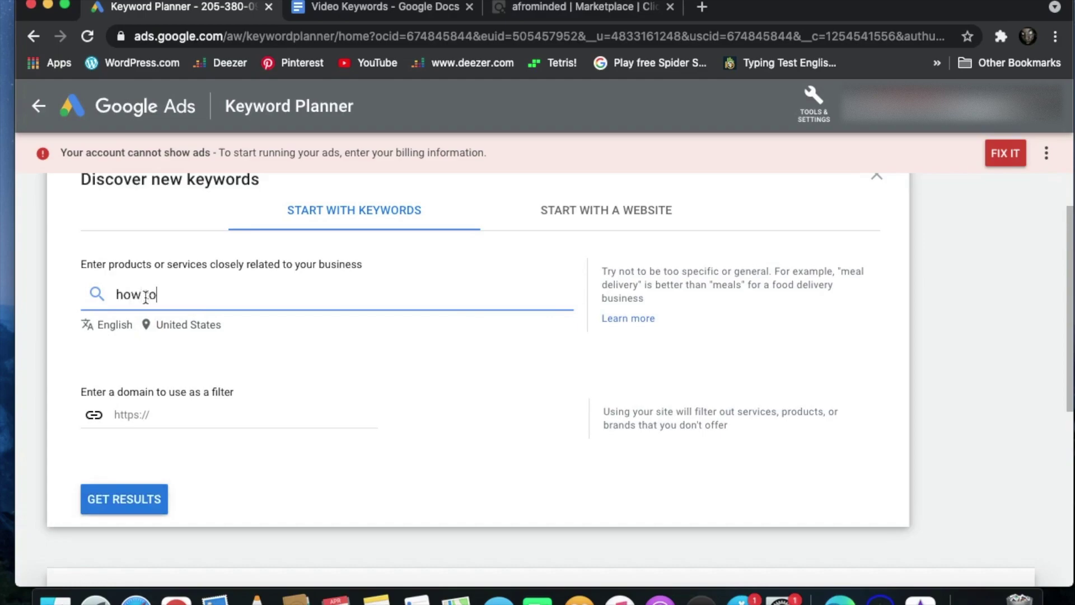
{"action": "type", "text": " rank on youtube"}
{"action": "key", "text": "Return"}
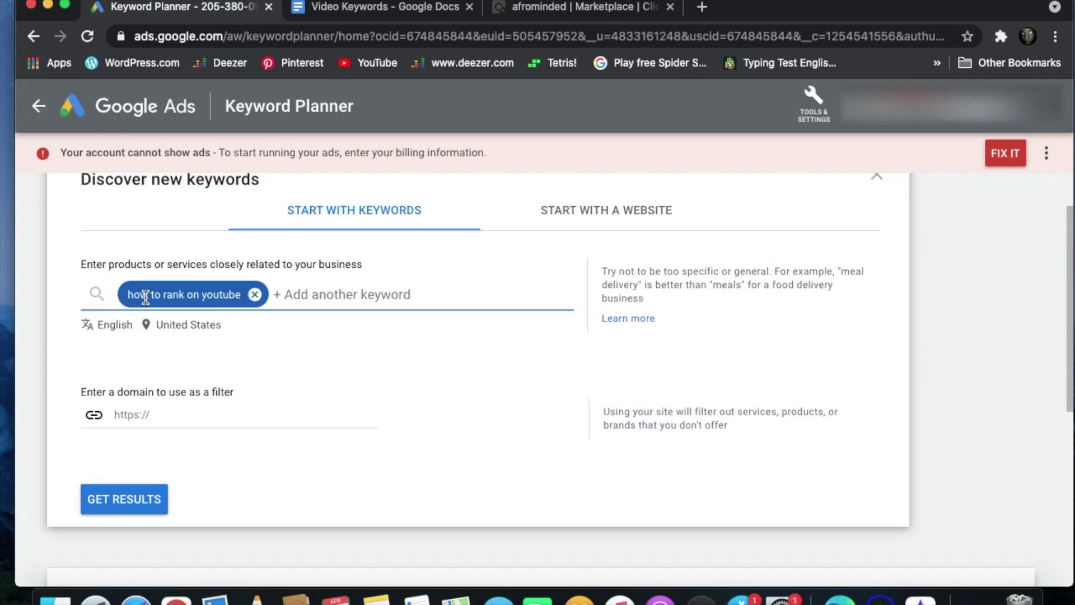
{"action": "left_click", "coordinate": [99, 498]}
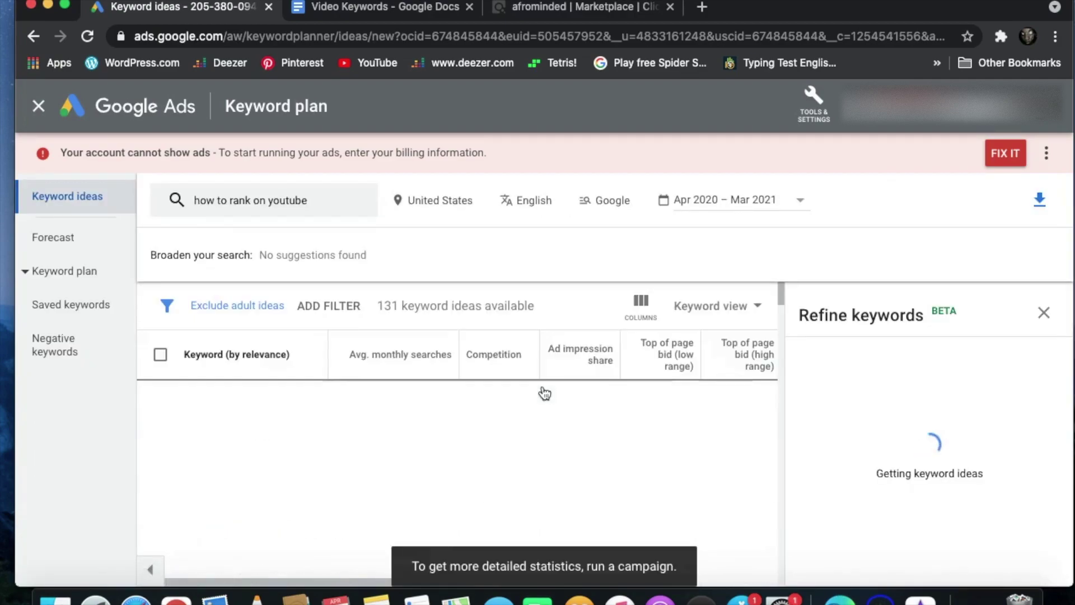
- Hide the refinement suggestions, browse the 131 ideas, and reopen the keyword entry panel
{"action": "left_click", "coordinate": [1044, 323]}
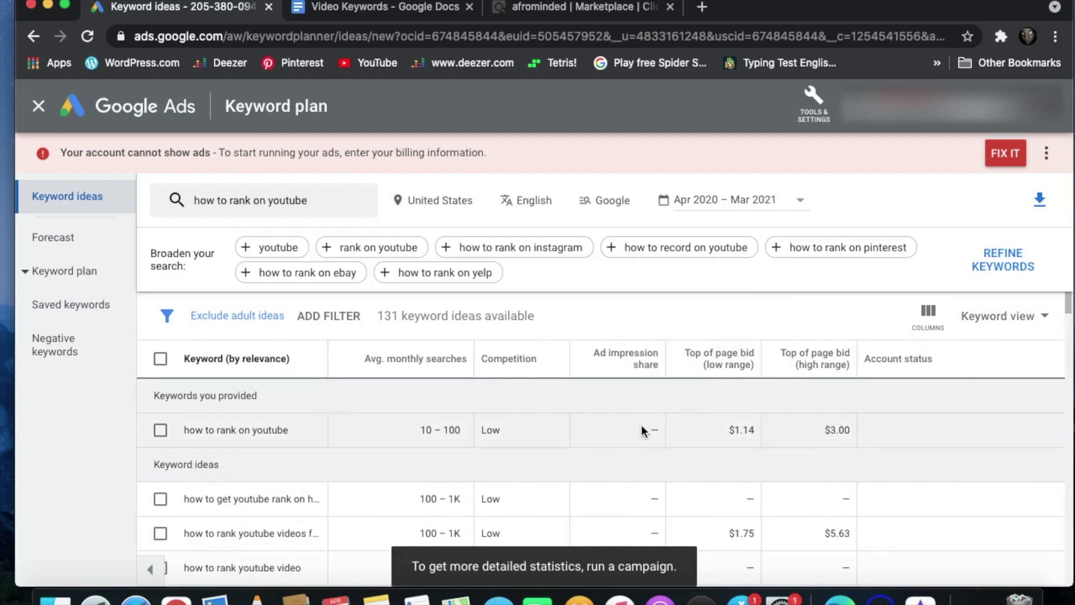
{"action": "scroll", "coordinate": [517, 380], "scroll_direction": "down", "scroll_amount": 3}
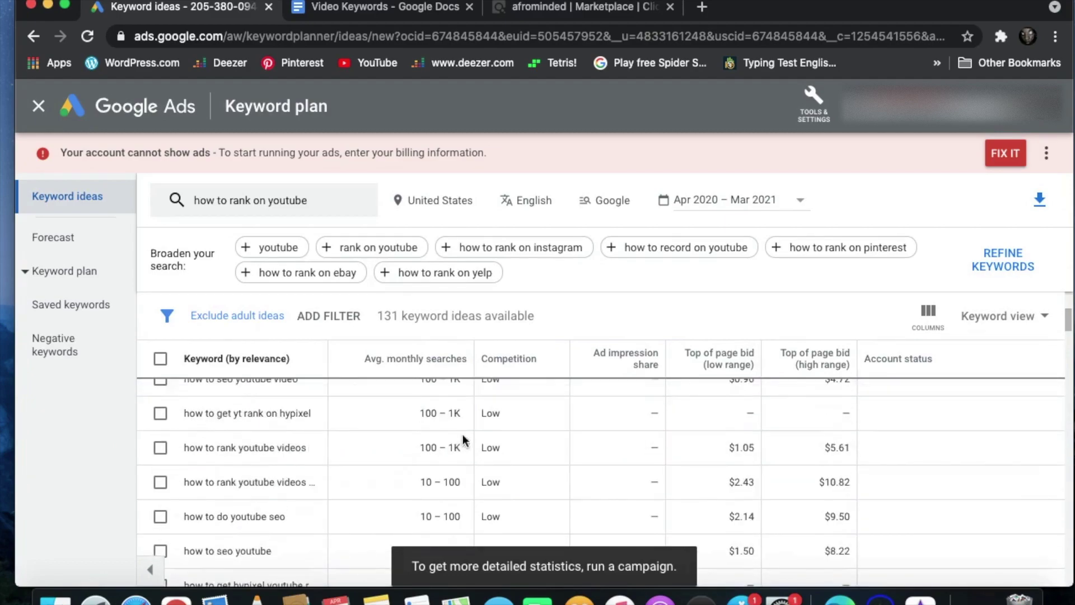
{"action": "scroll", "coordinate": [436, 406], "scroll_direction": "up", "scroll_amount": 1}
{"action": "scroll", "coordinate": [358, 448], "scroll_direction": "up", "scroll_amount": 2}
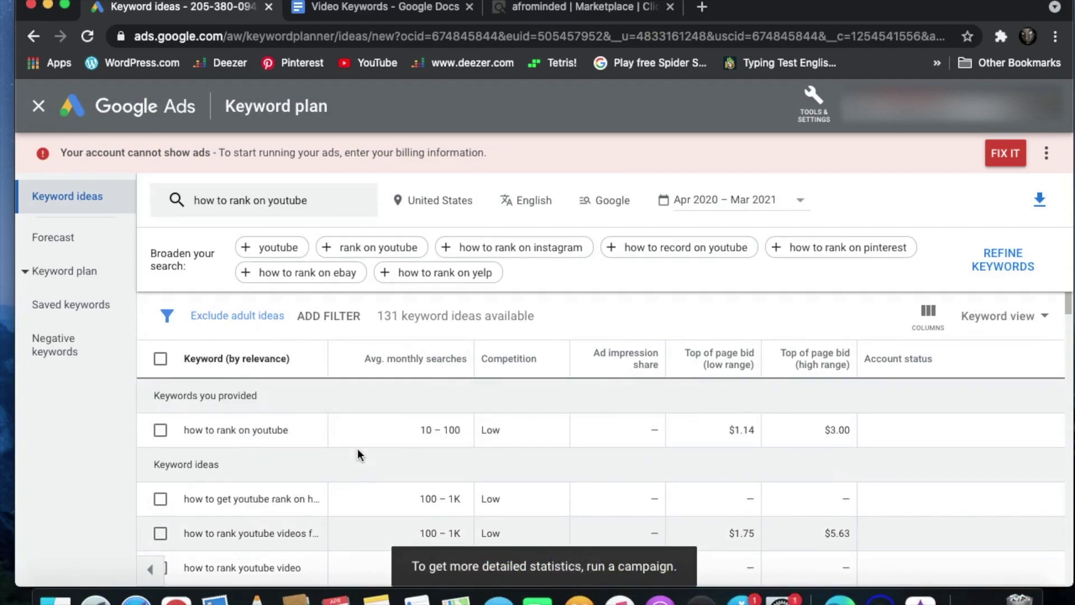
{"action": "scroll", "coordinate": [344, 493], "scroll_direction": "down", "scroll_amount": 5}
{"action": "scroll", "coordinate": [347, 537], "scroll_direction": "down", "scroll_amount": 2}
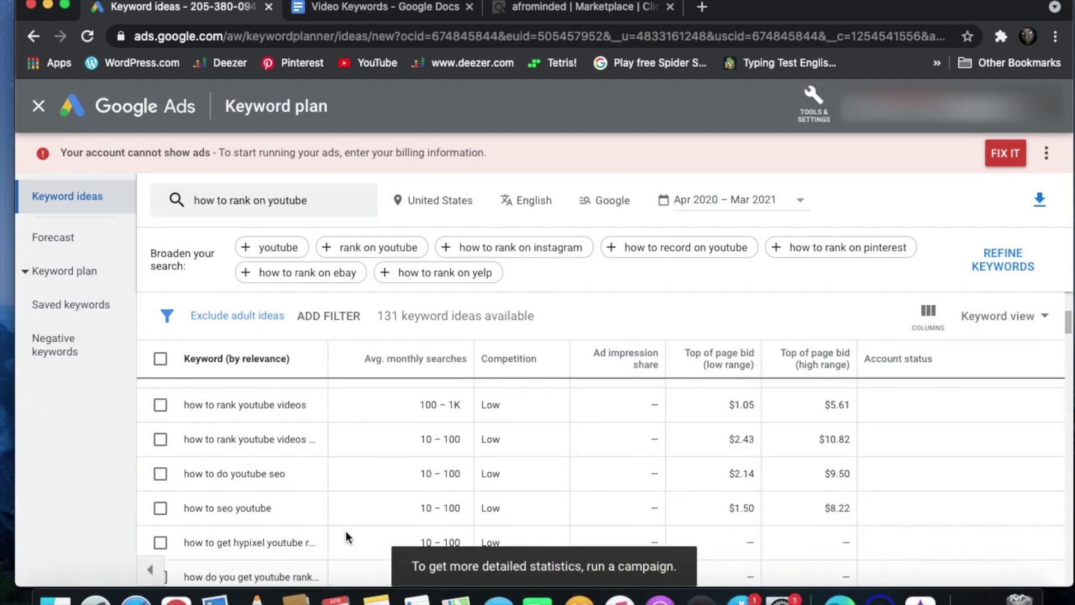
{"action": "scroll", "coordinate": [358, 515], "scroll_direction": "up", "scroll_amount": 5}
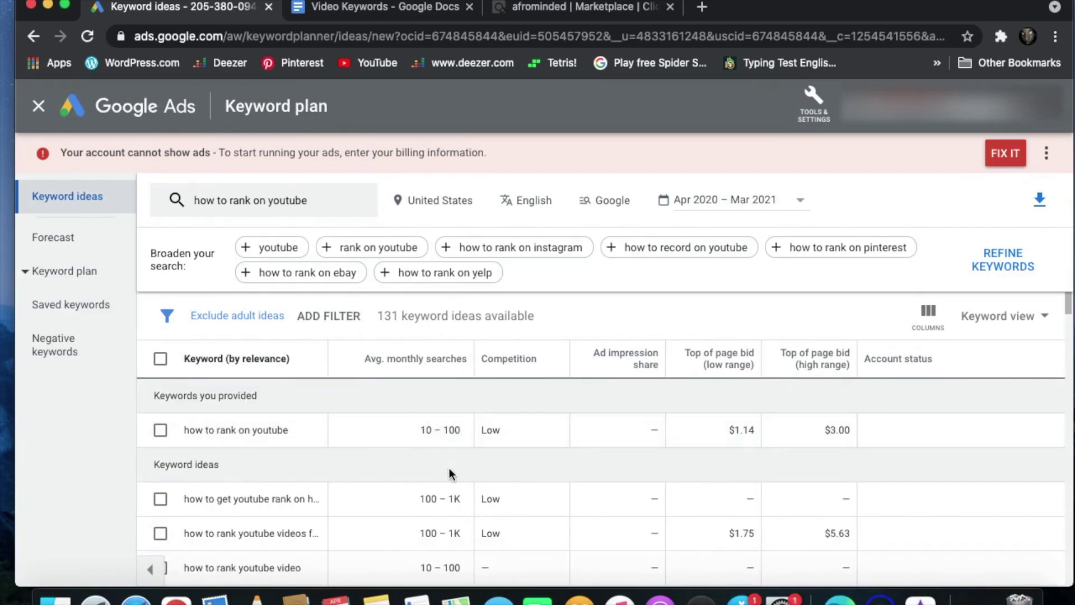
{"action": "left_click", "coordinate": [335, 199]}
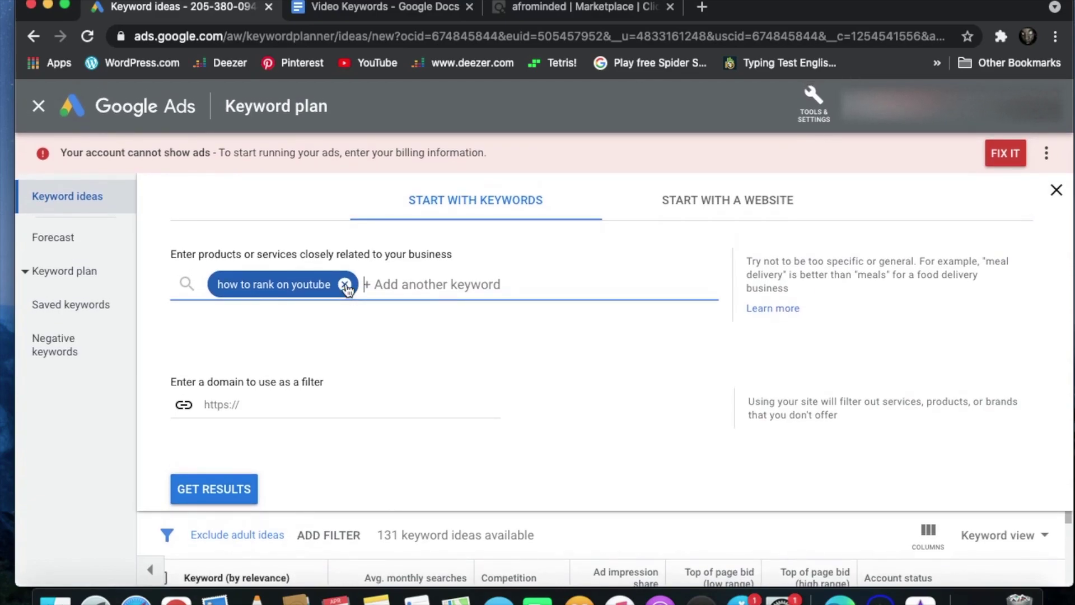
- Replace the seed keyword with 'rank on youtube' and fetch its 365 keyword ideas
{"action": "left_click", "coordinate": [345, 285]}
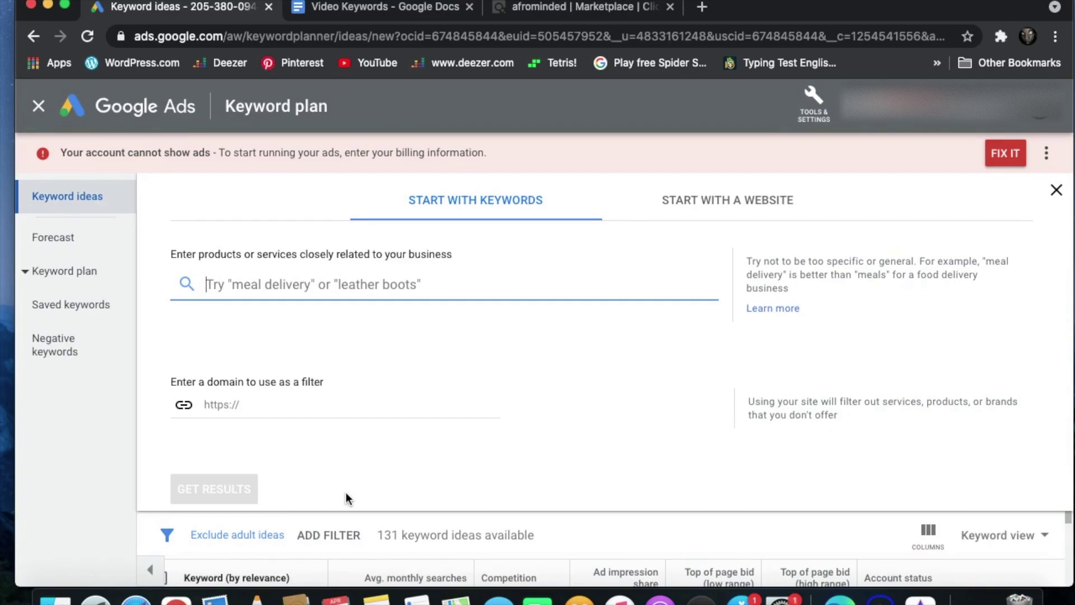
{"action": "type", "text": "rank on yo"}
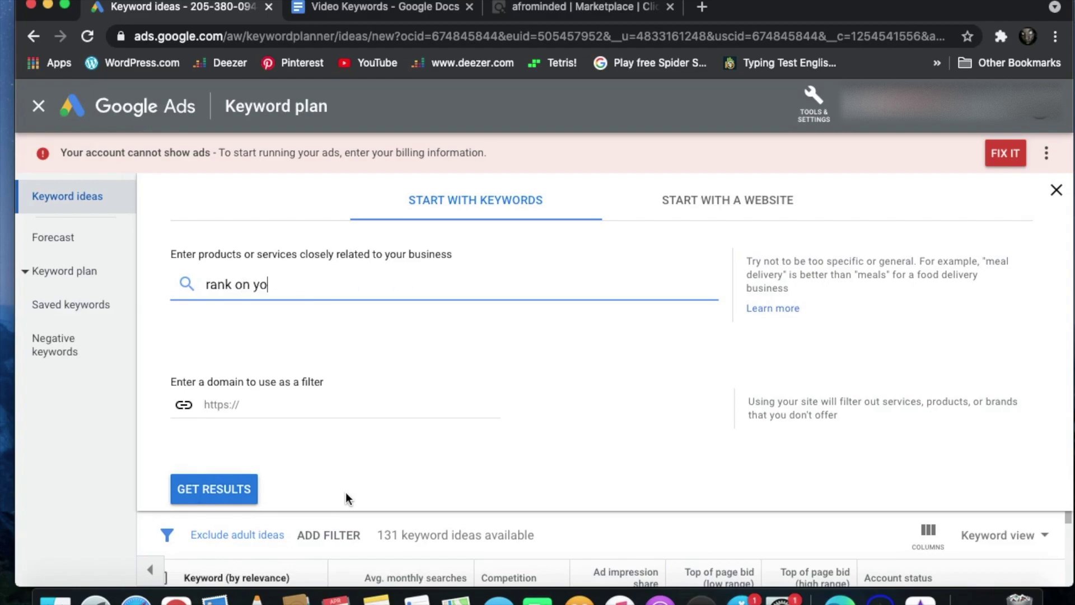
{"action": "type", "text": "utube"}
{"action": "key", "text": "Return"}
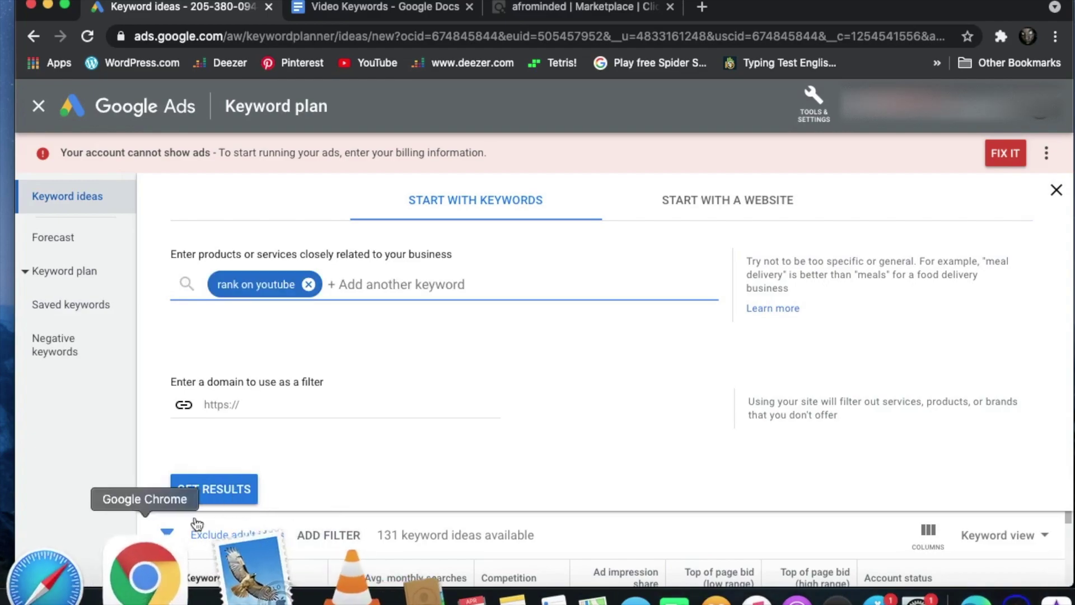
{"action": "left_click", "coordinate": [211, 489]}
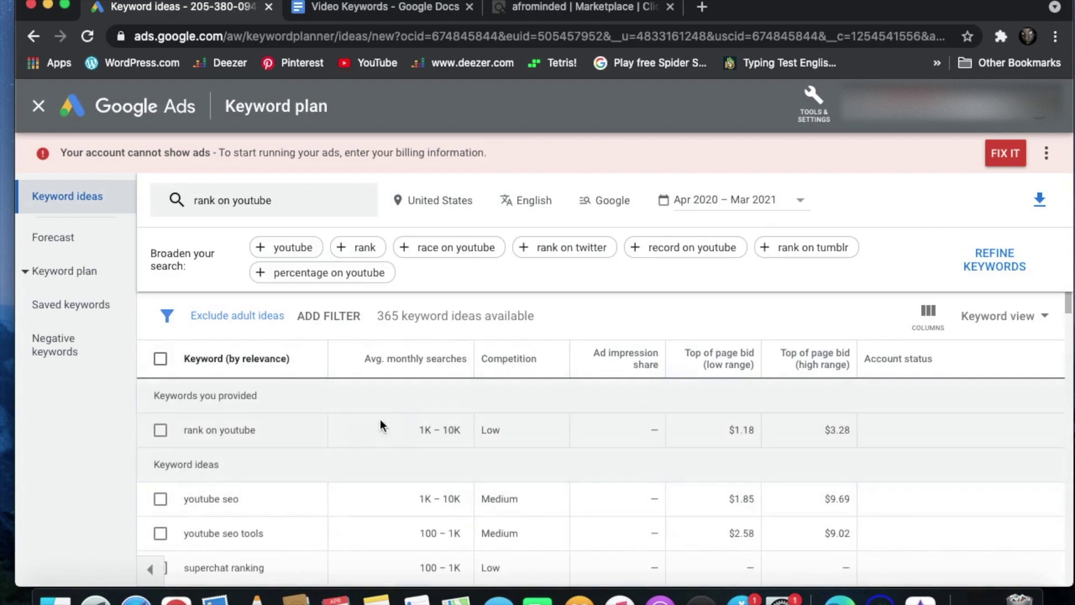
{"action": "scroll", "coordinate": [406, 414], "scroll_direction": "down", "scroll_amount": 1}
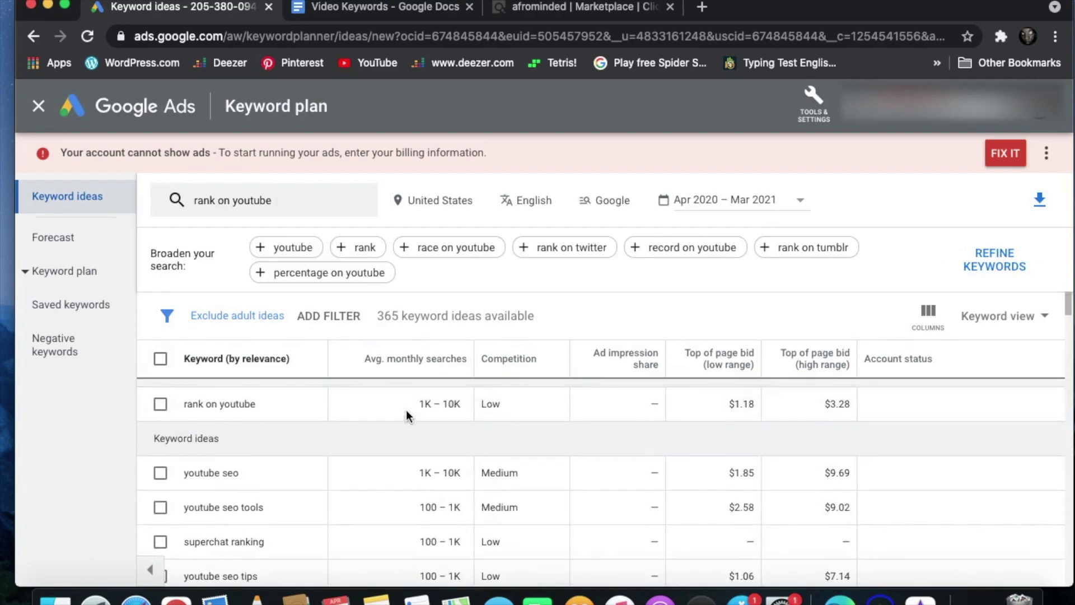
{"action": "scroll", "coordinate": [405, 410], "scroll_direction": "down", "scroll_amount": 2}
{"action": "scroll", "coordinate": [406, 410], "scroll_direction": "up", "scroll_amount": 2}
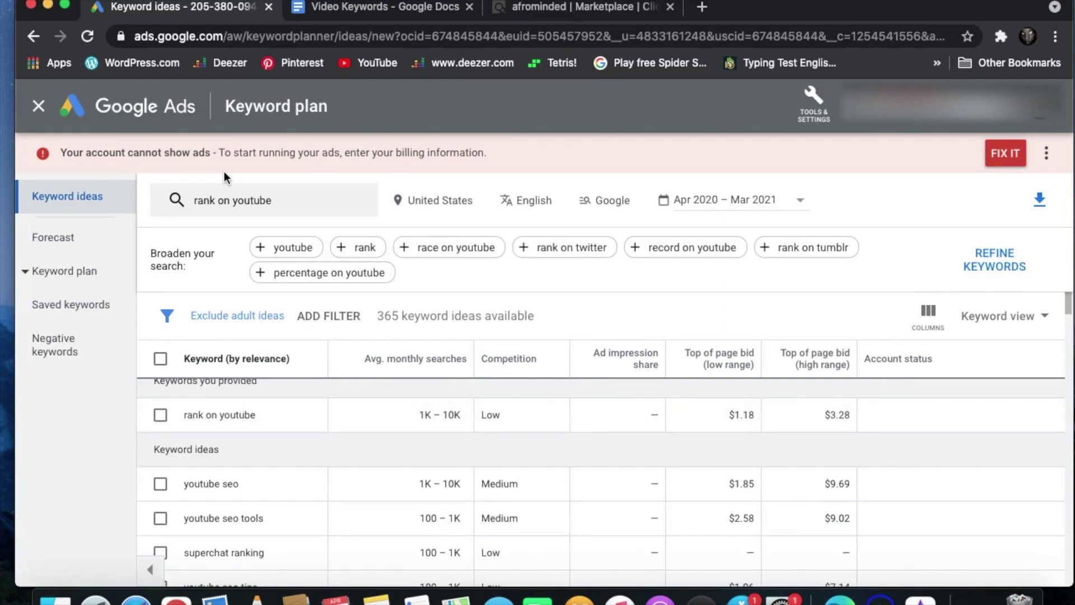
{"action": "scroll", "coordinate": [251, 420], "scroll_direction": "down", "scroll_amount": 2}
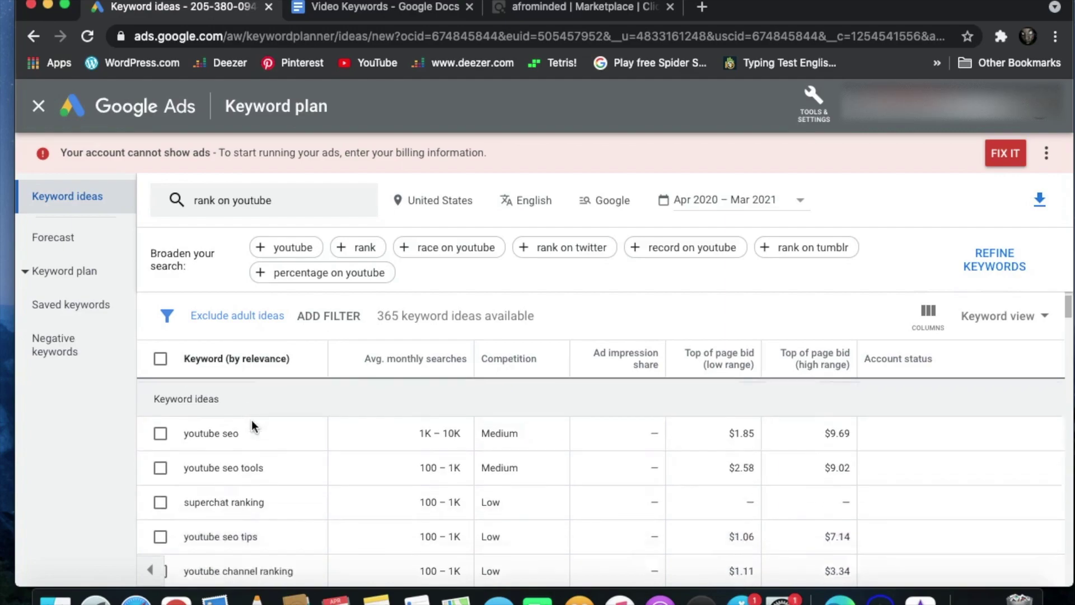
{"action": "scroll", "coordinate": [251, 419], "scroll_direction": "up", "scroll_amount": 2}
- Mark the ideas 'rank on youtube', 'youtube seo' and 'youtube seo tools'
{"action": "left_click", "coordinate": [160, 422]}
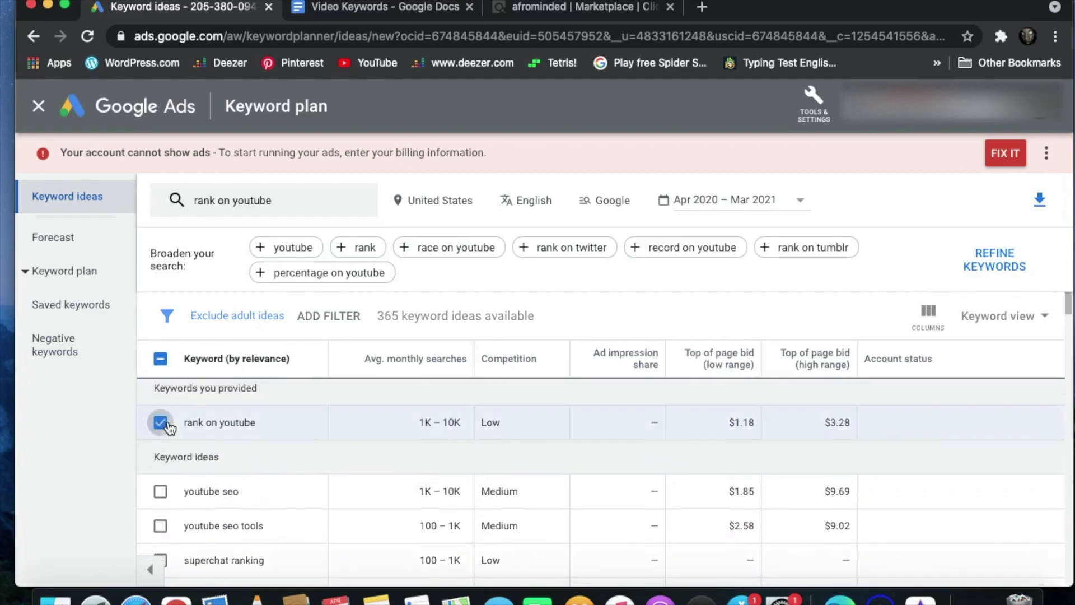
{"action": "left_click", "coordinate": [164, 493]}
{"action": "left_click", "coordinate": [160, 525]}
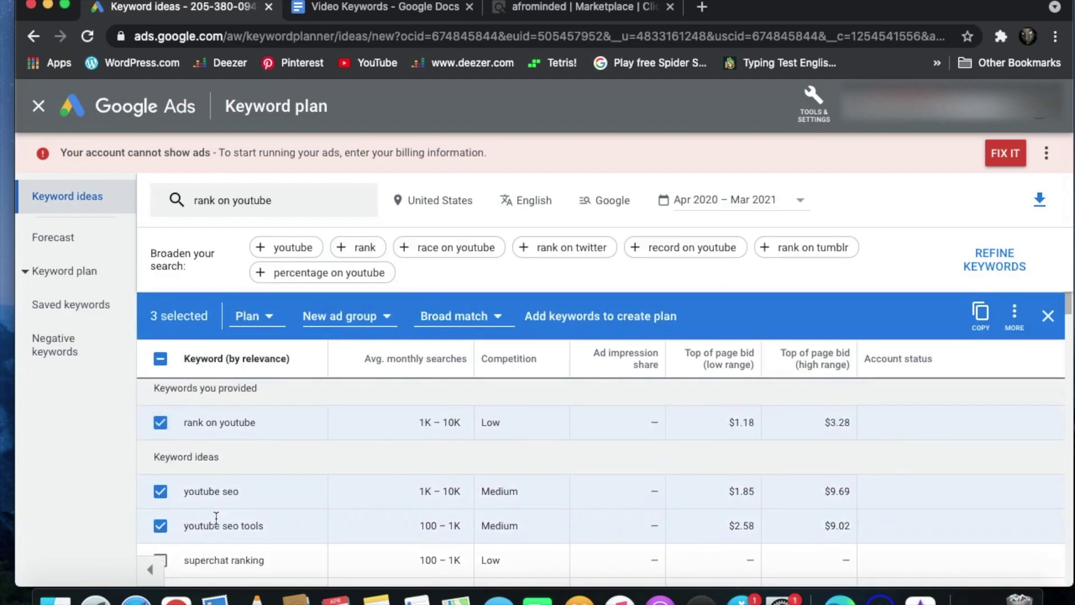
{"action": "scroll", "coordinate": [190, 509], "scroll_direction": "down", "scroll_amount": 1}
{"action": "scroll", "coordinate": [189, 507], "scroll_direction": "up", "scroll_amount": 2}
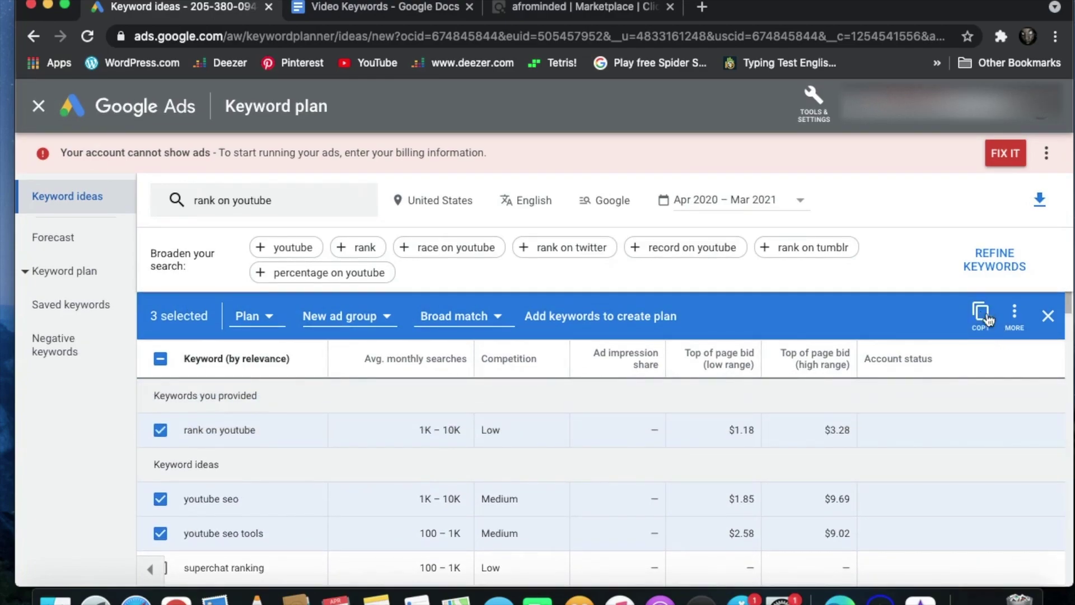
- Replace the seed keyword with 'get more views' and fetch its keyword ideas
{"action": "left_click", "coordinate": [288, 209]}
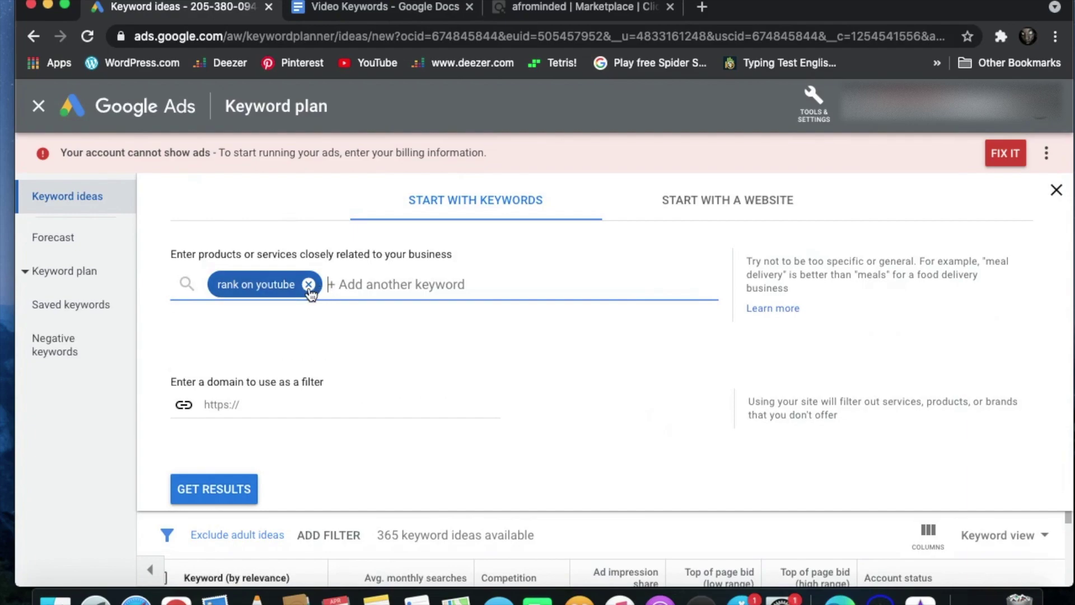
{"action": "left_click", "coordinate": [308, 285]}
{"action": "type", "text": "g"}
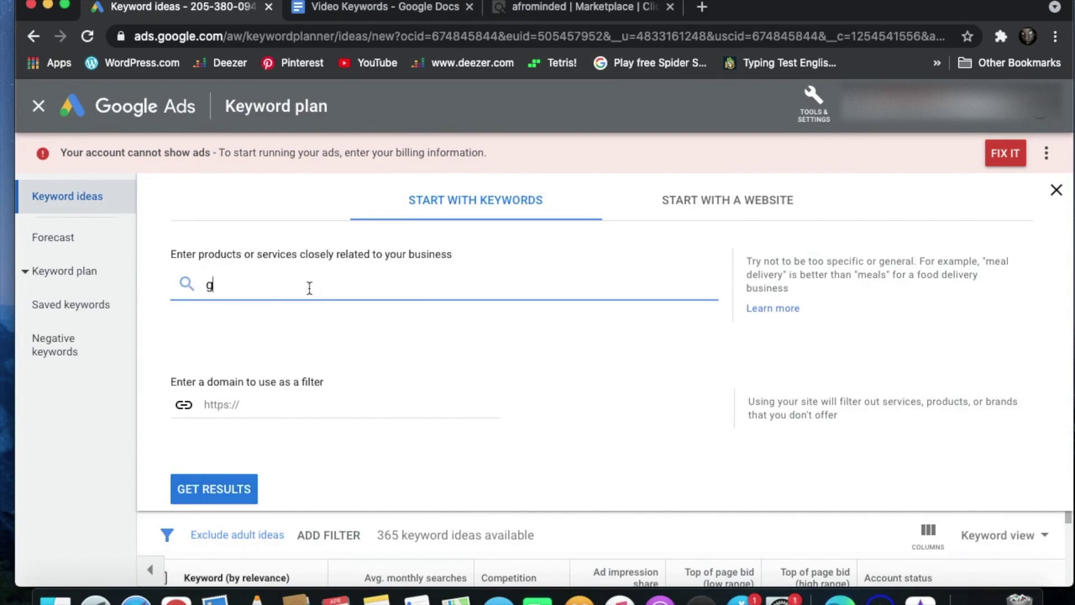
{"action": "type", "text": "et more views"}
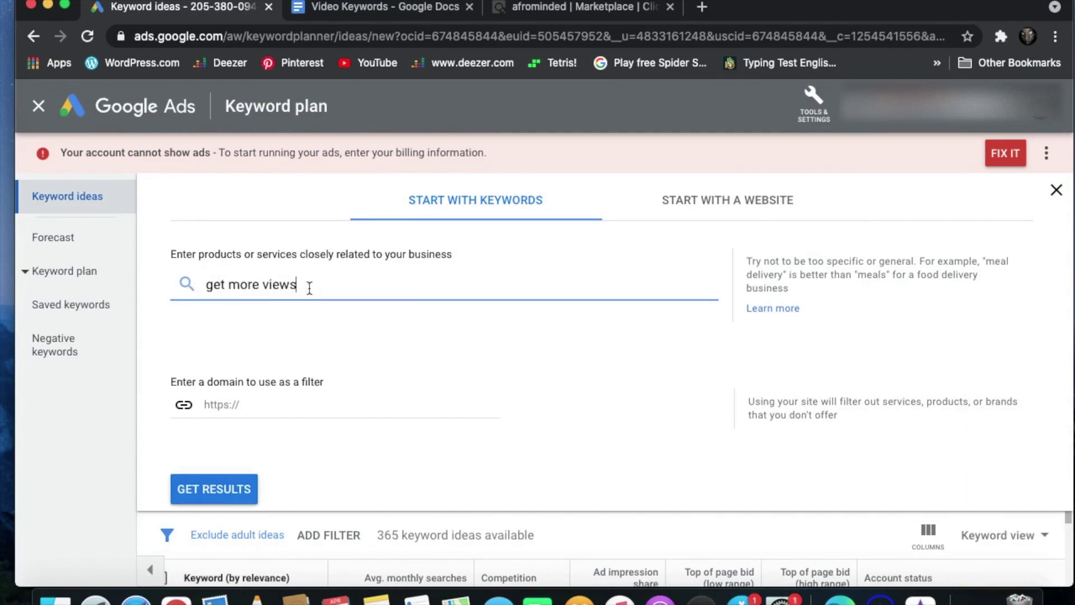
{"action": "key", "text": "Return"}
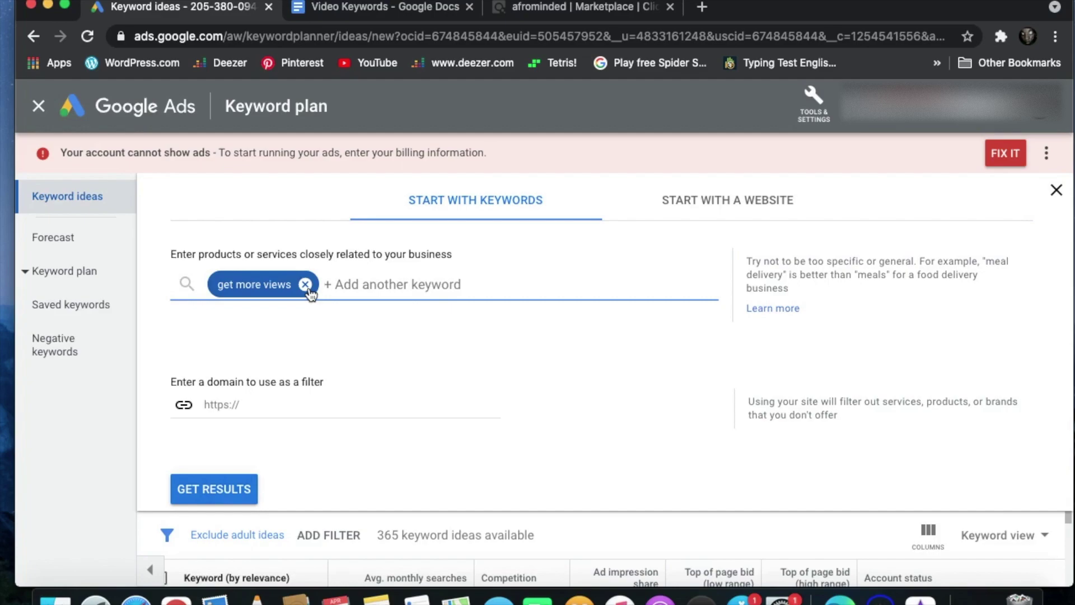
{"action": "left_click", "coordinate": [213, 490]}
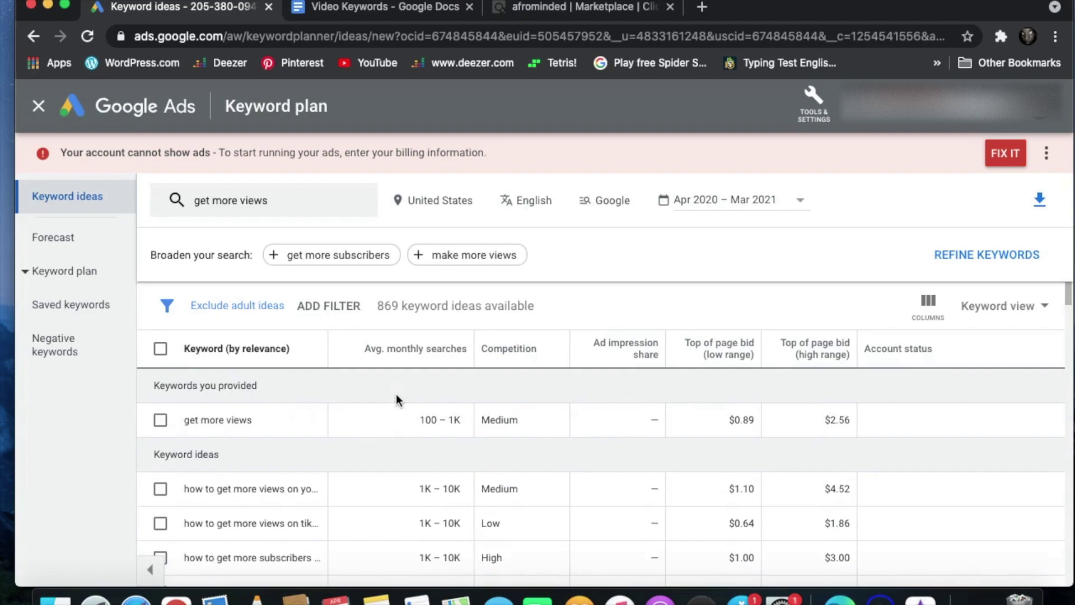
- Mark the first two keyword ideas about getting more views
{"action": "scroll", "coordinate": [304, 460], "scroll_direction": "down", "scroll_amount": 2}
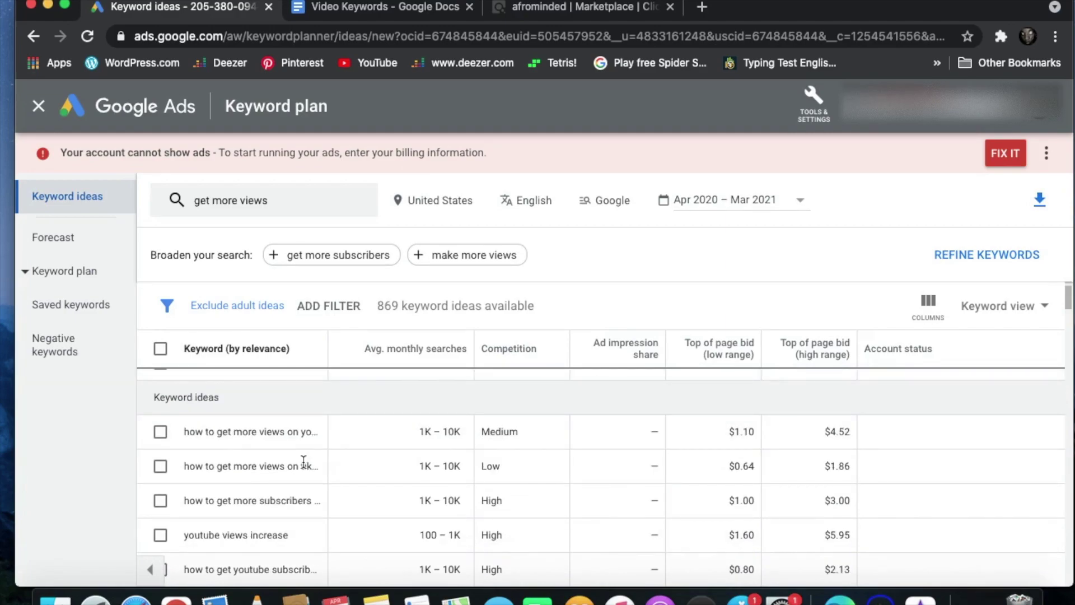
{"action": "left_click", "coordinate": [160, 432]}
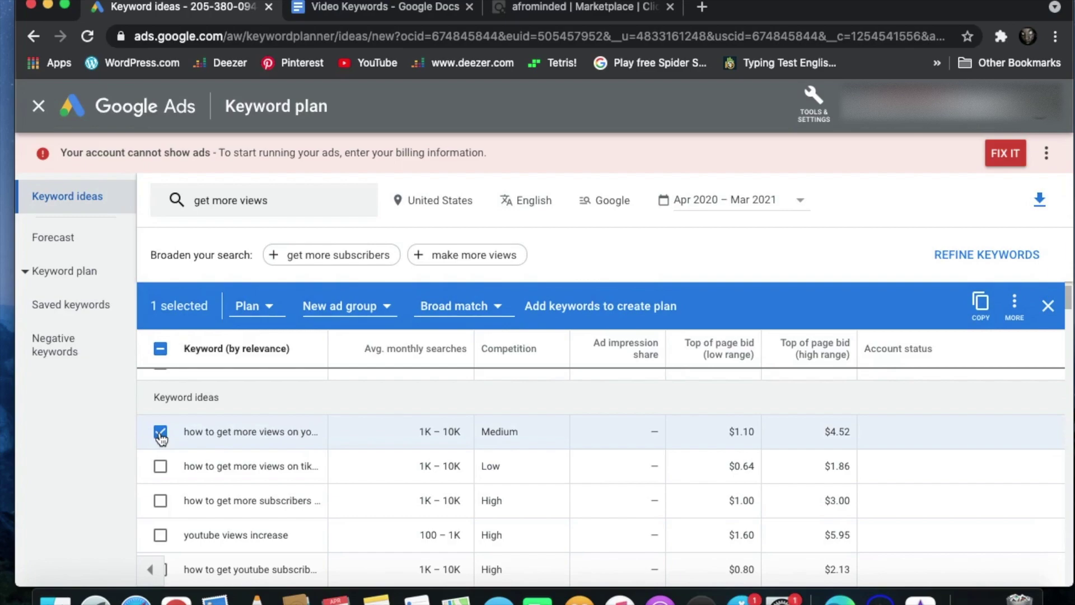
{"action": "scroll", "coordinate": [161, 477], "scroll_direction": "down", "scroll_amount": 1}
{"action": "left_click", "coordinate": [161, 432]}
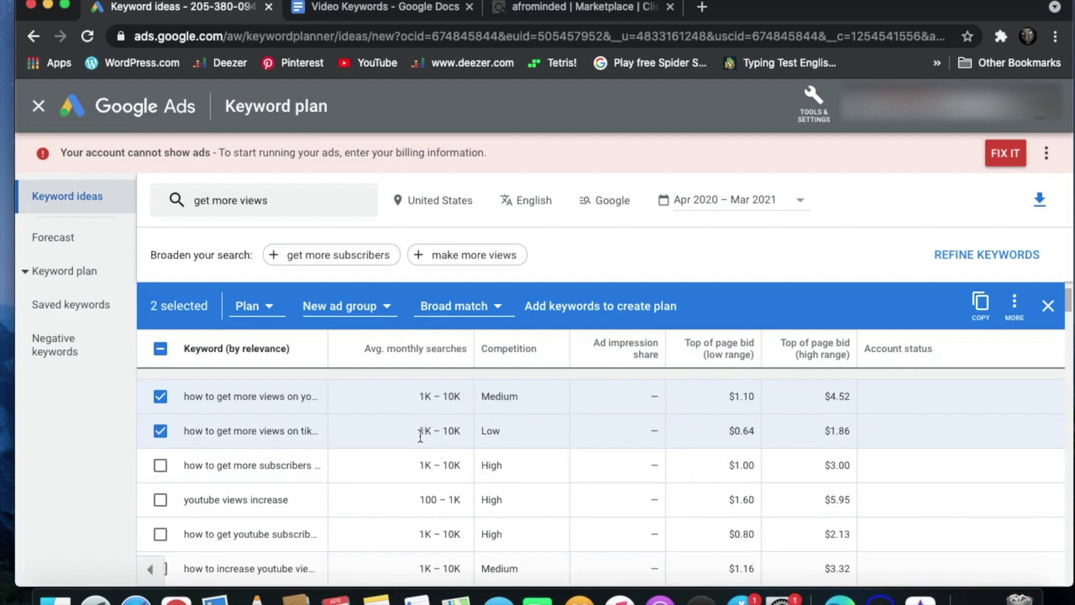
{"action": "scroll", "coordinate": [312, 486], "scroll_direction": "down", "scroll_amount": 1}
{"action": "scroll", "coordinate": [313, 486], "scroll_direction": "up", "scroll_amount": 1}
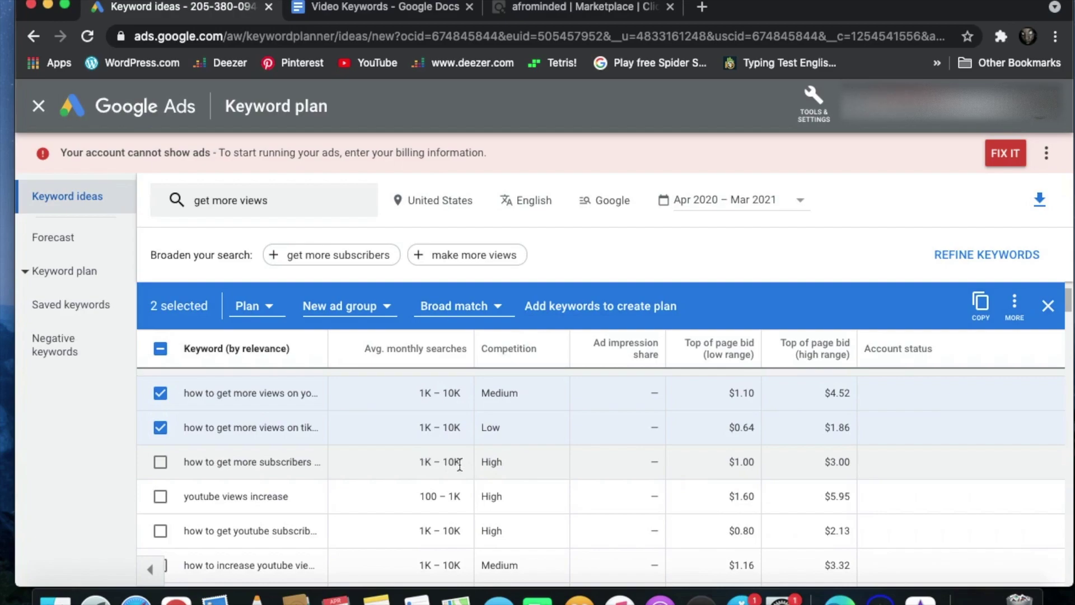
{"action": "scroll", "coordinate": [459, 463], "scroll_direction": "down", "scroll_amount": 3}
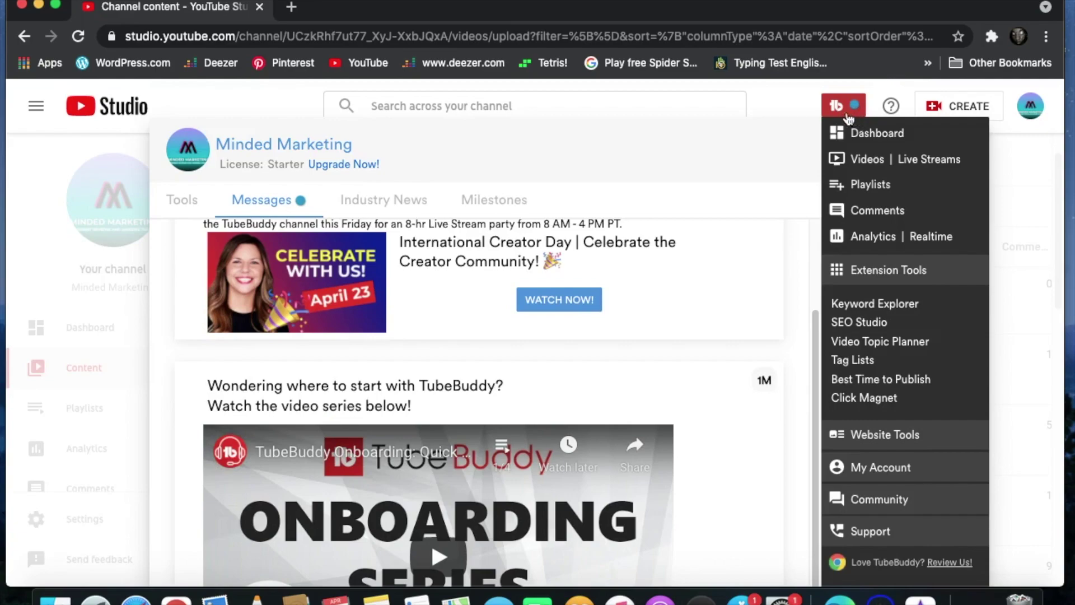
- Launch Keyword Explorer from TubeBuddy's Extension Tools list
{"action": "left_click", "coordinate": [860, 307]}
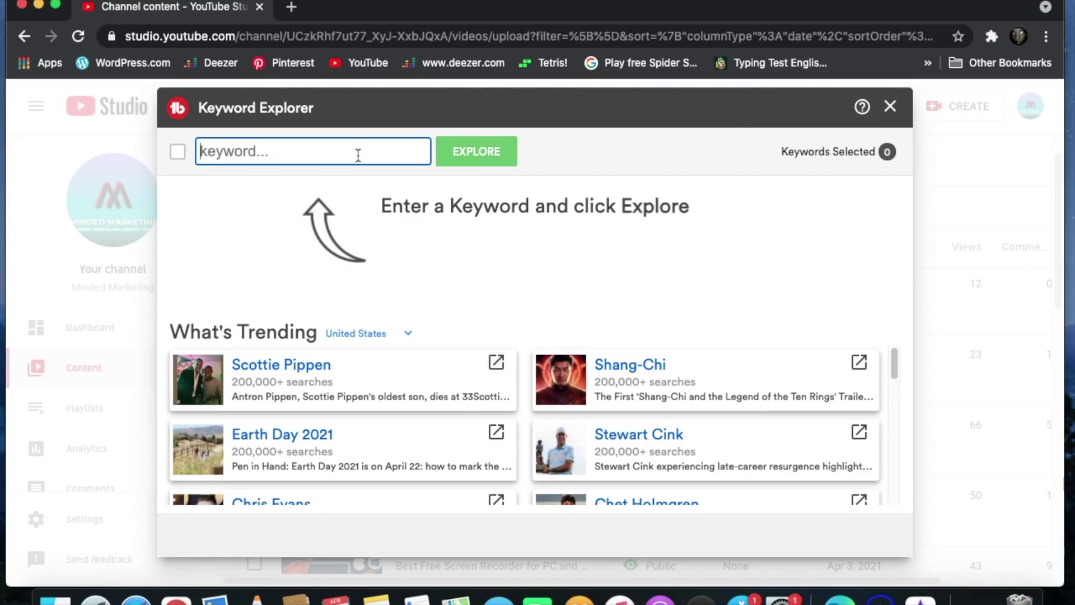
- Score 'rank on youtube' in Keyword Explorer (Poor, 11/100) and highlight the monthly searches estimate
{"action": "type", "text": "rank onyoutube"}
{"action": "key", "text": "BackSpace"}
{"action": "key", "text": "BackSpace"}
{"action": "key", "text": "BackSpace"}
{"action": "key", "text": "BackSpace"}
{"action": "key", "text": "BackSpace"}
{"action": "key", "text": "BackSpace"}
{"action": "key", "text": "BackSpace"}
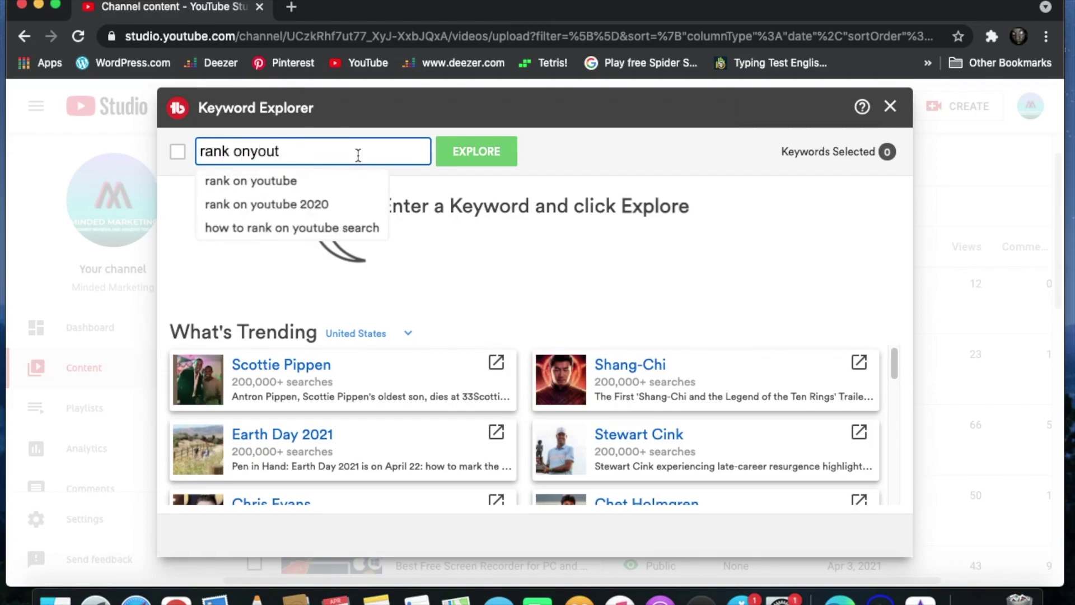
{"action": "type", "text": "youtube"}
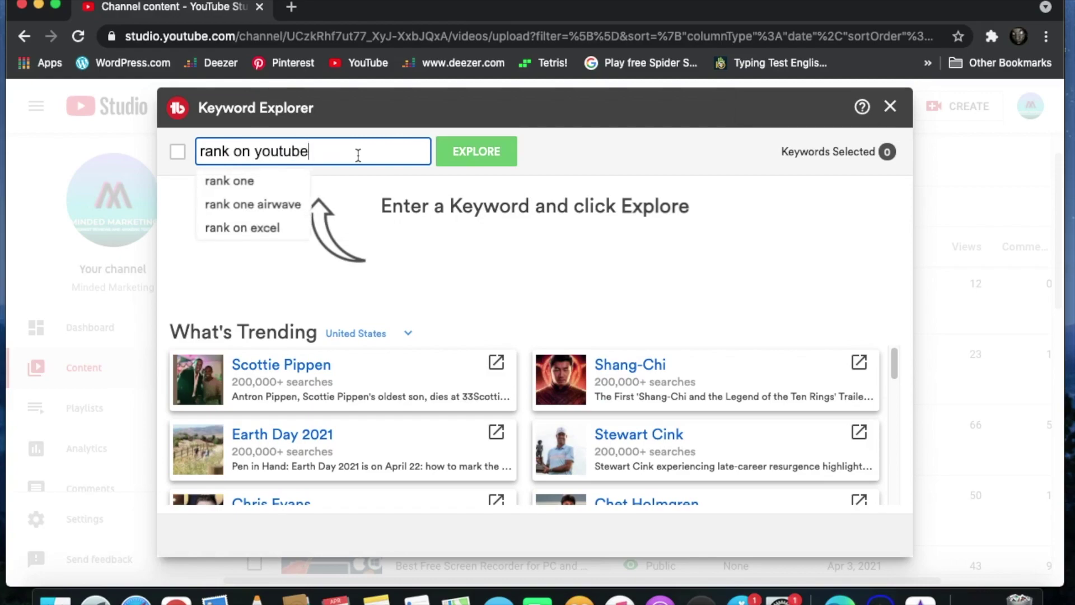
{"action": "key", "text": "Return"}
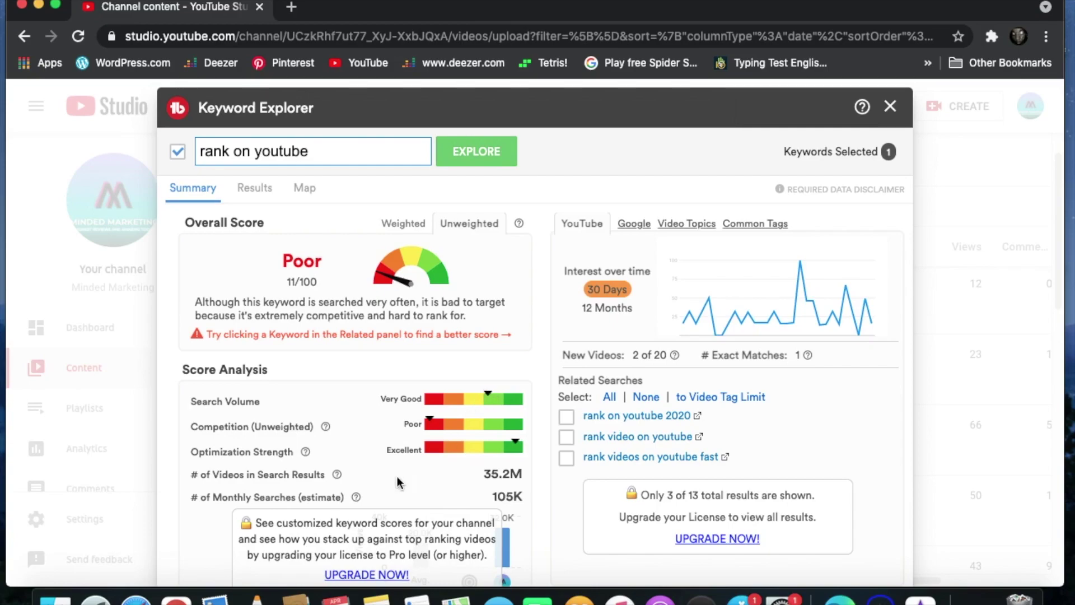
{"action": "left_click_drag", "start_coordinate": [192, 499], "coordinate": [363, 499]}
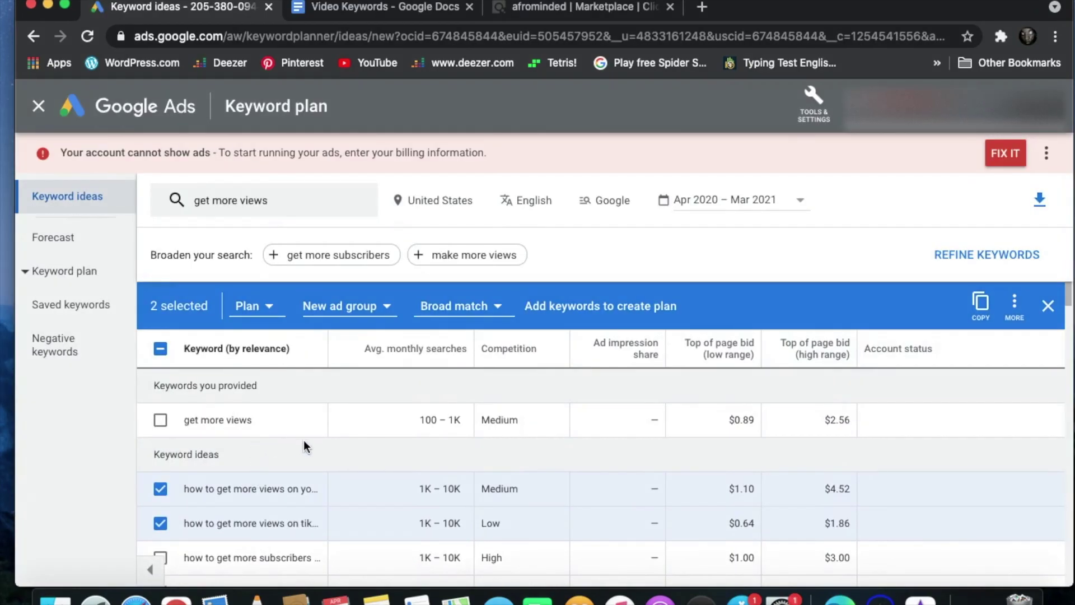
- Scroll further through the keyword ideas, then switch back to the Keyword Explorer window
{"action": "scroll", "coordinate": [304, 439], "scroll_direction": "down", "scroll_amount": 5}
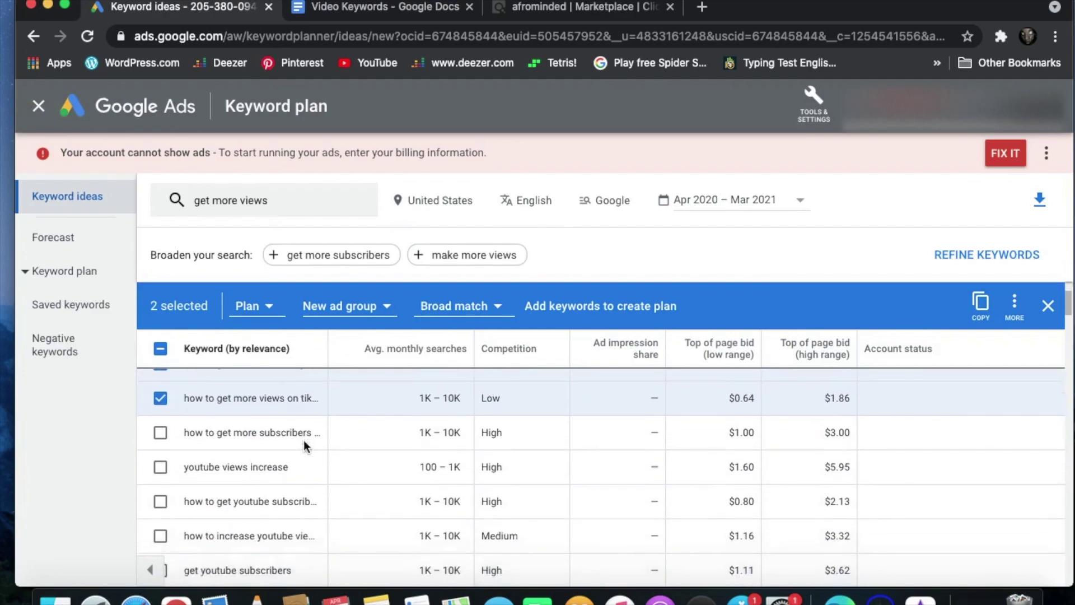
{"action": "scroll", "coordinate": [304, 442], "scroll_direction": "down", "scroll_amount": 2}
{"action": "key", "text": "ctrl+Left"}
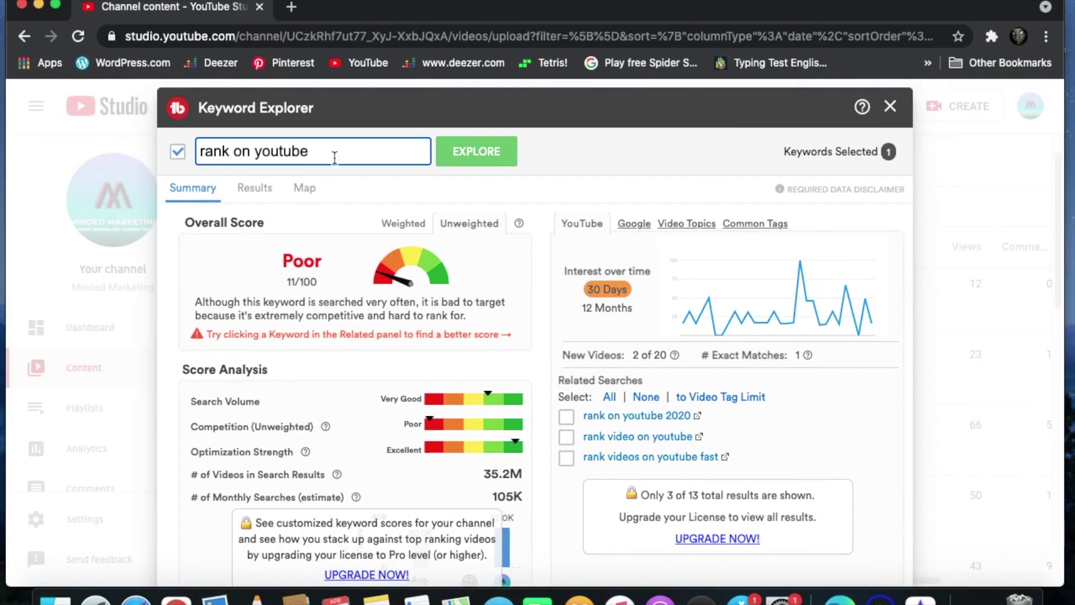
- Extend the keyword to 'rank on youtube no subscribers', score it at 100/100, and select it
{"action": "left_click", "coordinate": [335, 158]}
{"action": "type", "text": "no"}
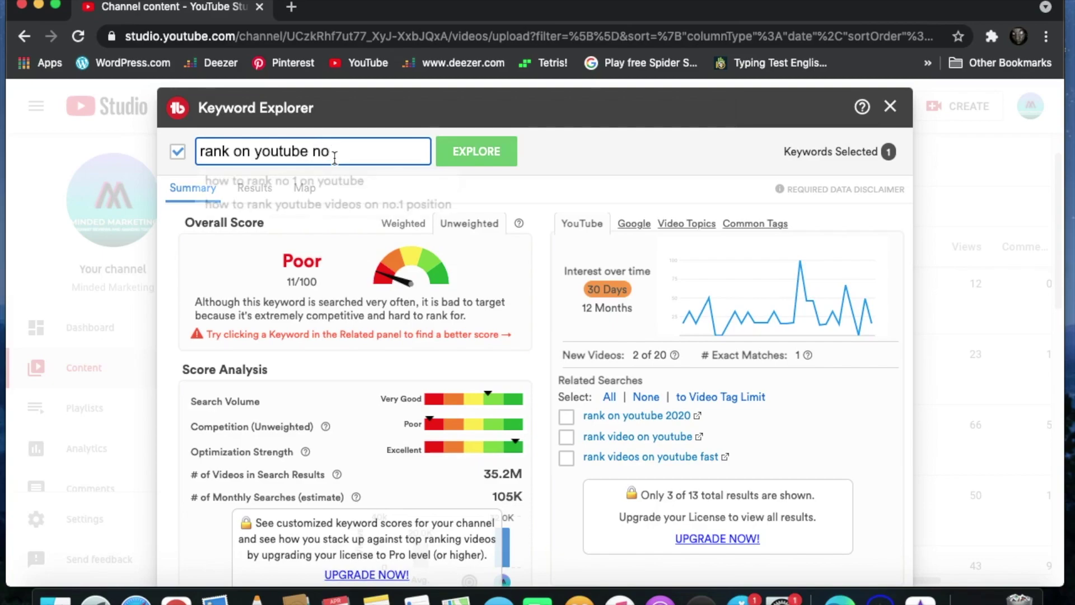
{"action": "type", "text": " subscribers"}
{"action": "key", "text": "Return"}
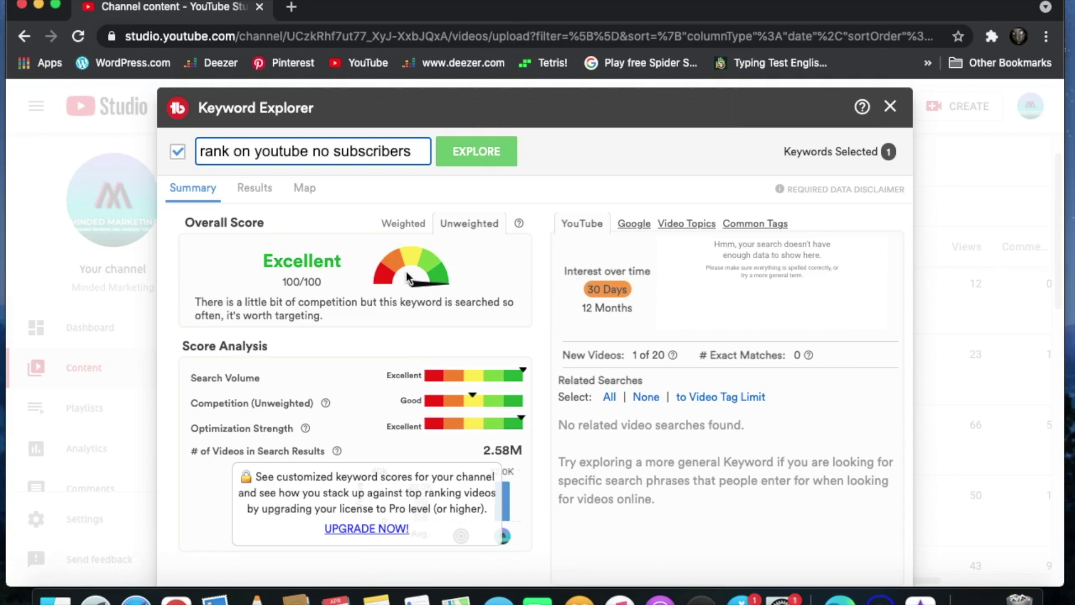
{"action": "triple_click", "coordinate": [243, 153]}
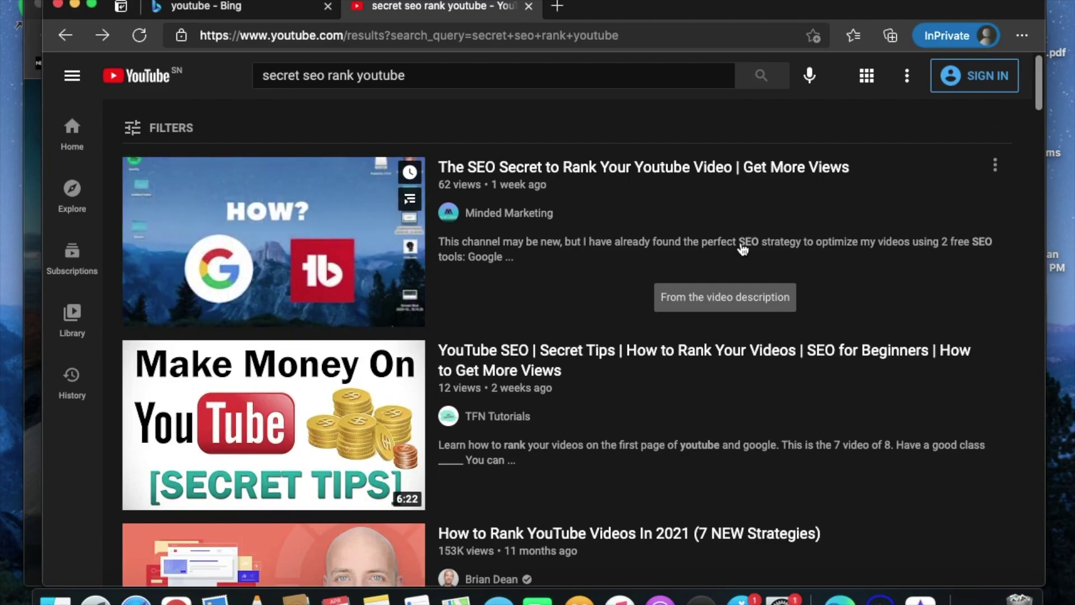
- Search YouTube for 'make online store one day' and scroll the results to the channel's Magnum Review video
{"action": "triple_click", "coordinate": [413, 75]}
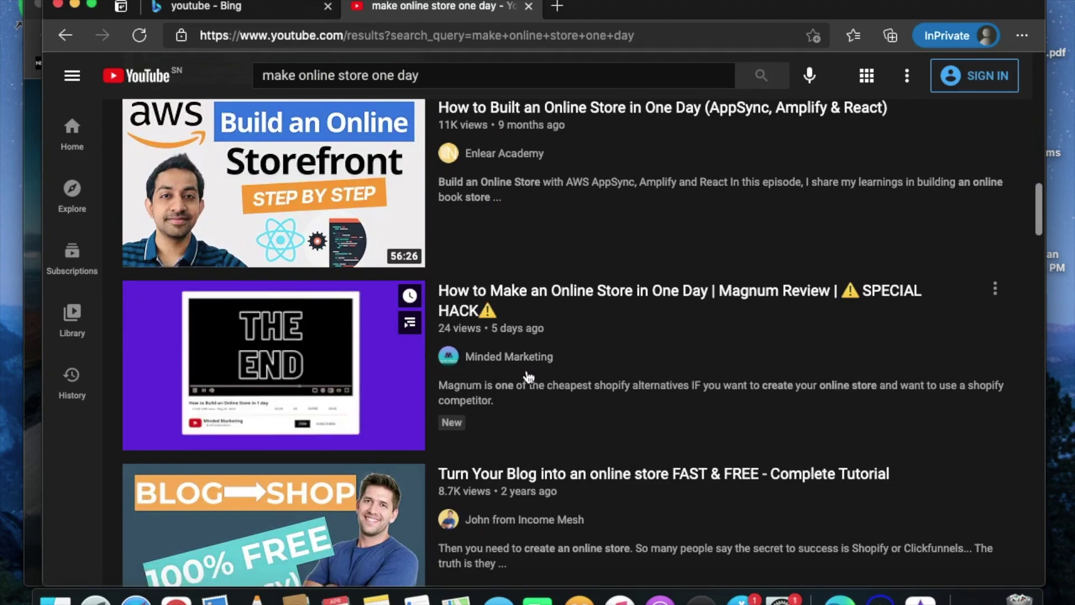
{"action": "scroll", "coordinate": [526, 336], "scroll_direction": "up", "scroll_amount": 10}
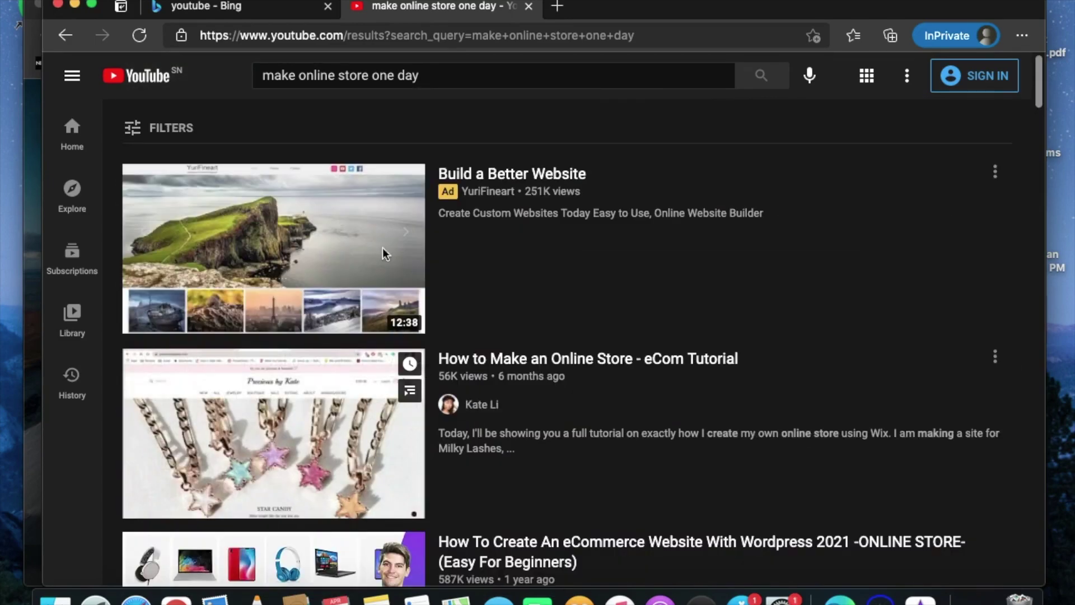
{"action": "scroll", "coordinate": [448, 375], "scroll_direction": "down", "scroll_amount": 5}
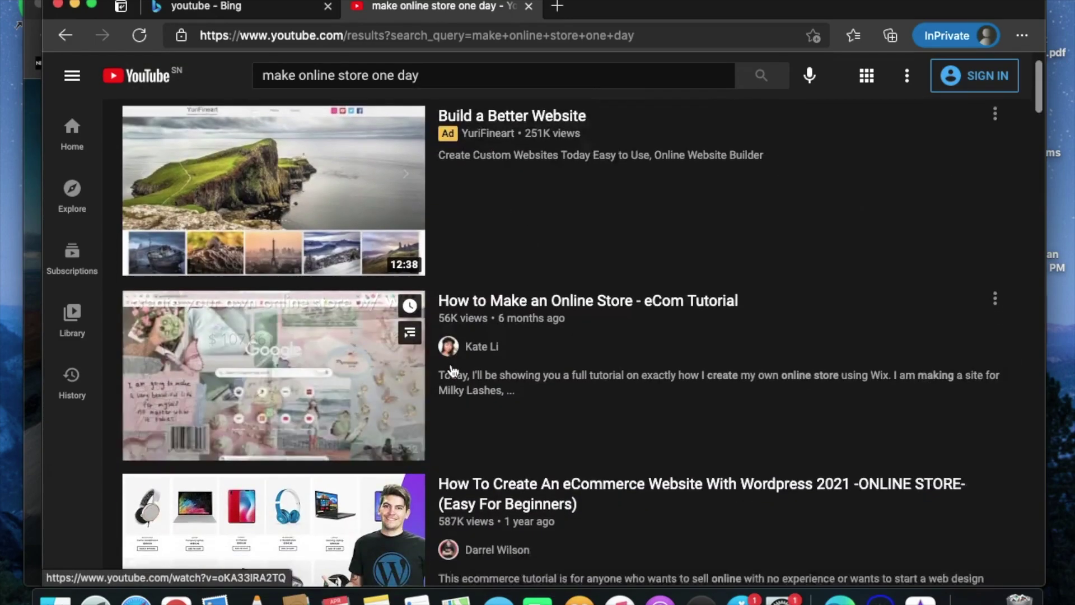
{"action": "scroll", "coordinate": [453, 371], "scroll_direction": "down", "scroll_amount": 8}
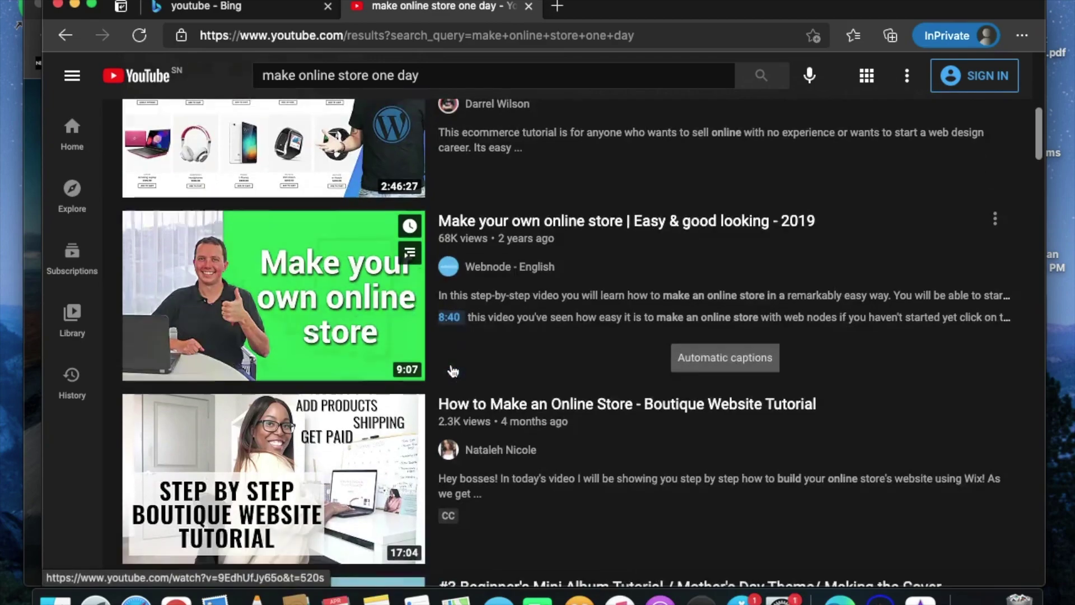
{"action": "scroll", "coordinate": [452, 371], "scroll_direction": "down", "scroll_amount": 8}
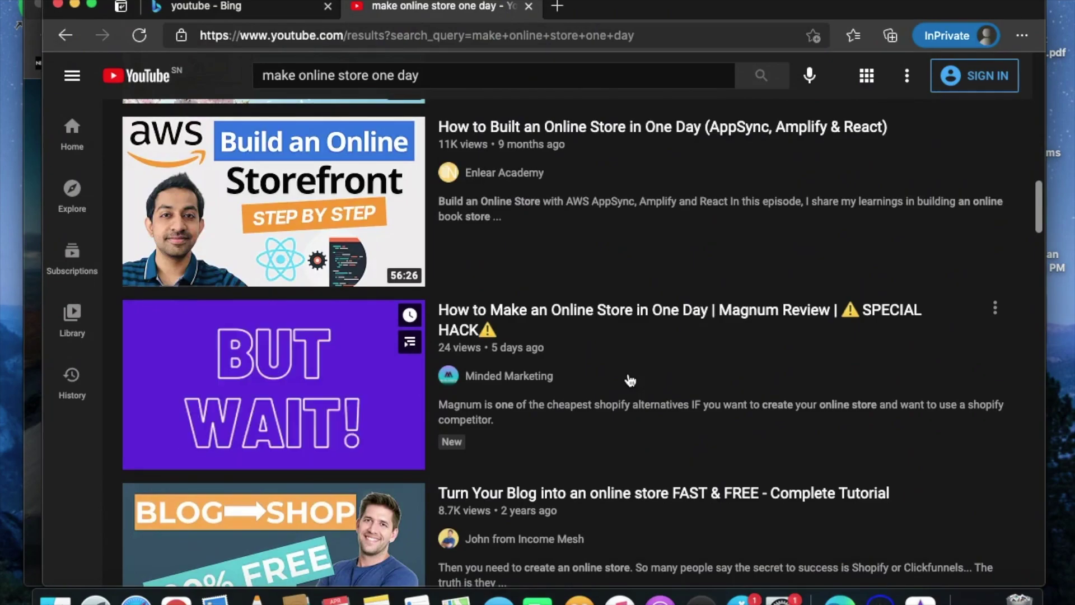
{"action": "scroll", "coordinate": [629, 377], "scroll_direction": "up", "scroll_amount": 8}
{"action": "scroll", "coordinate": [485, 351], "scroll_direction": "down", "scroll_amount": 9}
{"action": "scroll", "coordinate": [486, 351], "scroll_direction": "down", "scroll_amount": 1}
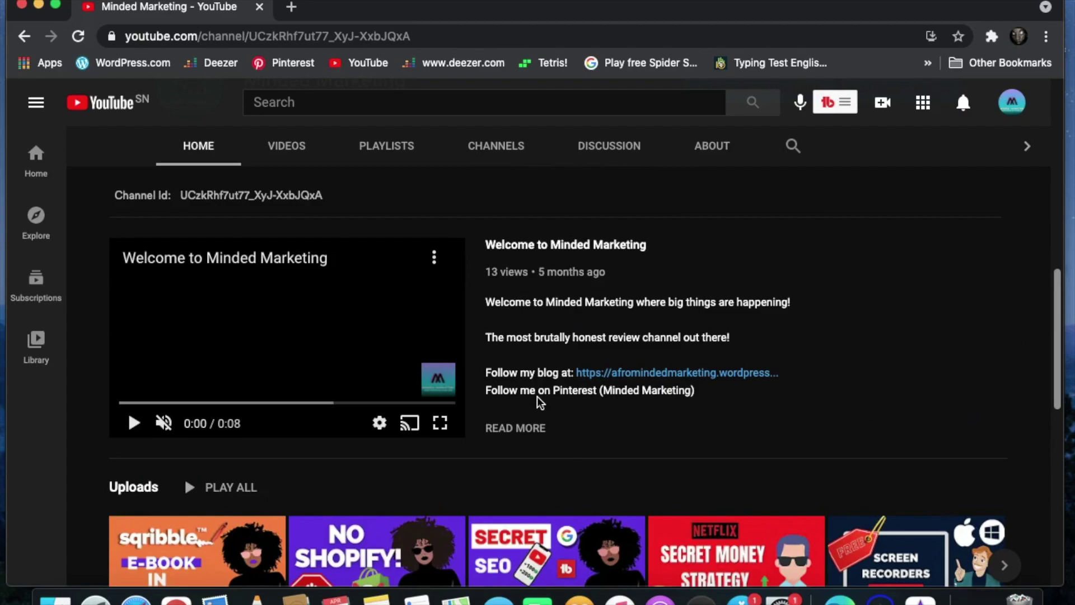
- Scroll through the channel Home tab's Uploads, Popular uploads and playlists sections
{"action": "scroll", "coordinate": [539, 402], "scroll_direction": "down", "scroll_amount": 1}
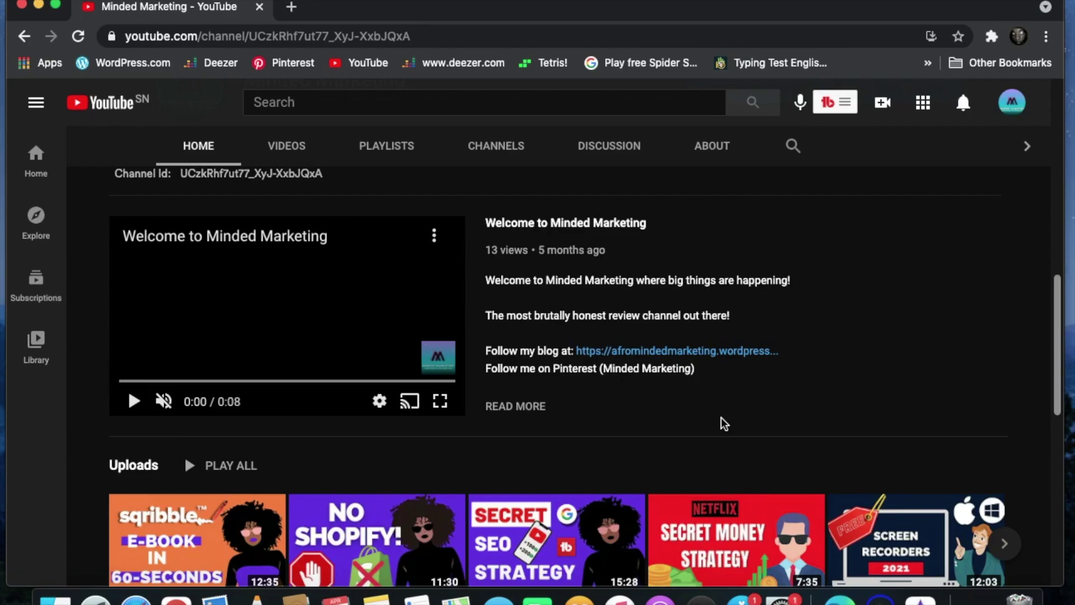
{"action": "scroll", "coordinate": [905, 362], "scroll_direction": "down", "scroll_amount": 4}
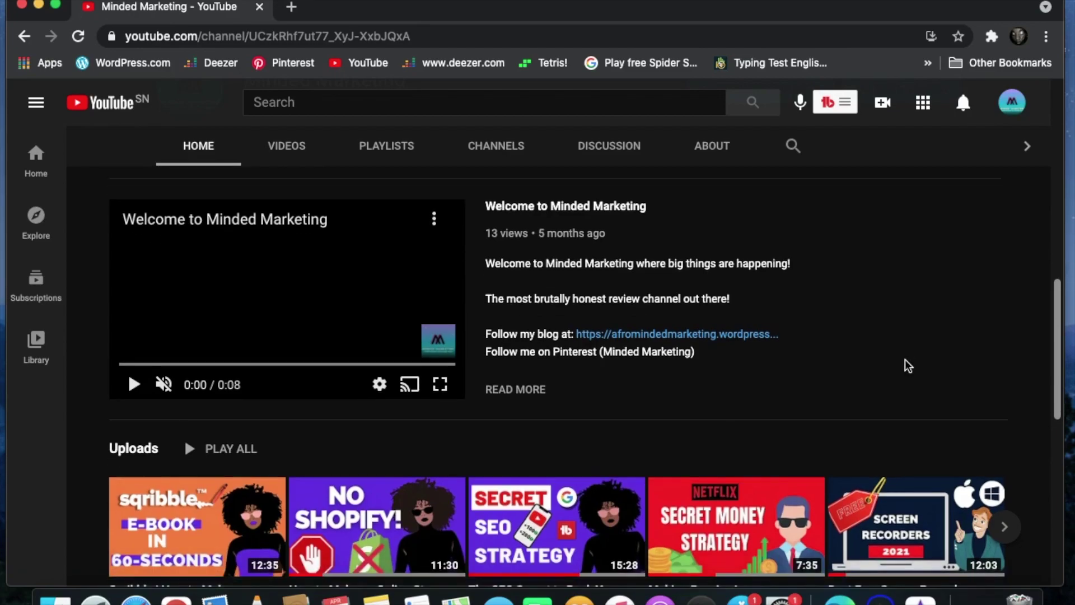
{"action": "scroll", "coordinate": [907, 365], "scroll_direction": "down", "scroll_amount": 7}
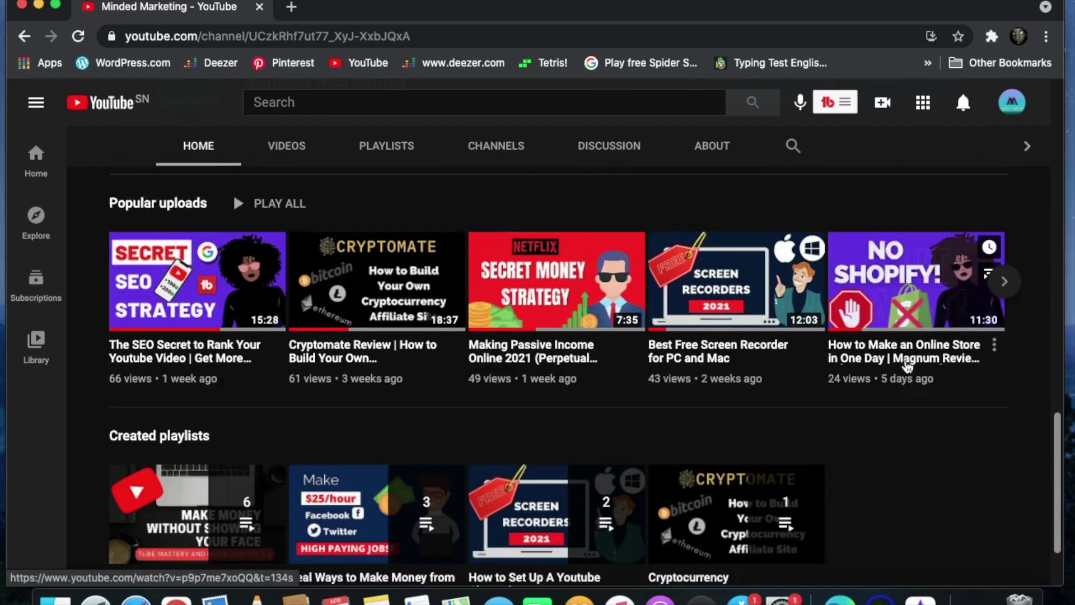
{"action": "scroll", "coordinate": [908, 365], "scroll_direction": "up", "scroll_amount": 10}
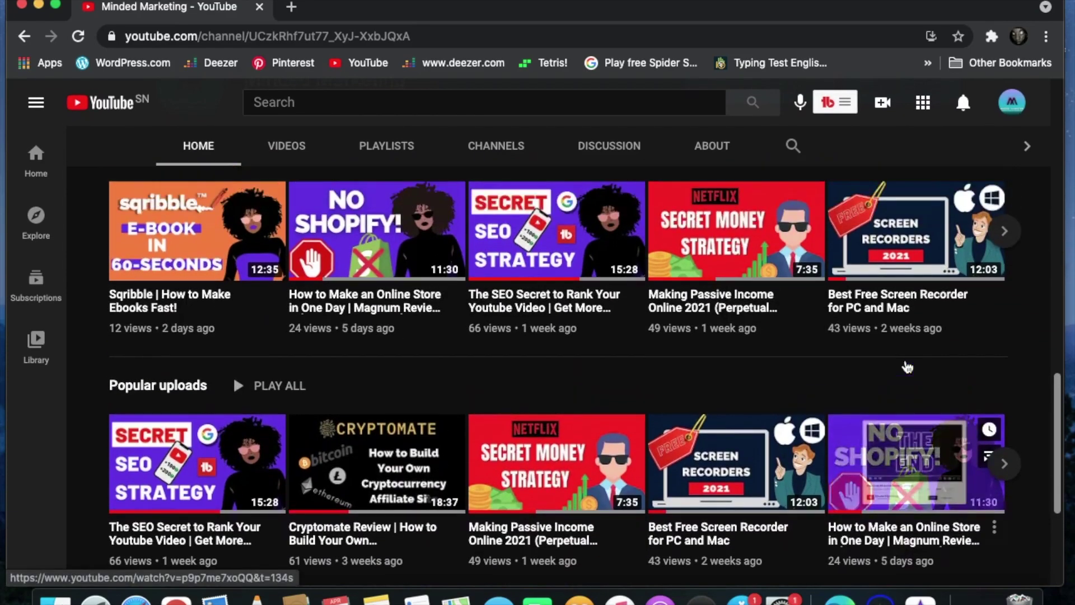
{"action": "scroll", "coordinate": [905, 362], "scroll_direction": "up", "scroll_amount": 2}
{"action": "scroll", "coordinate": [904, 361], "scroll_direction": "down", "scroll_amount": 1}
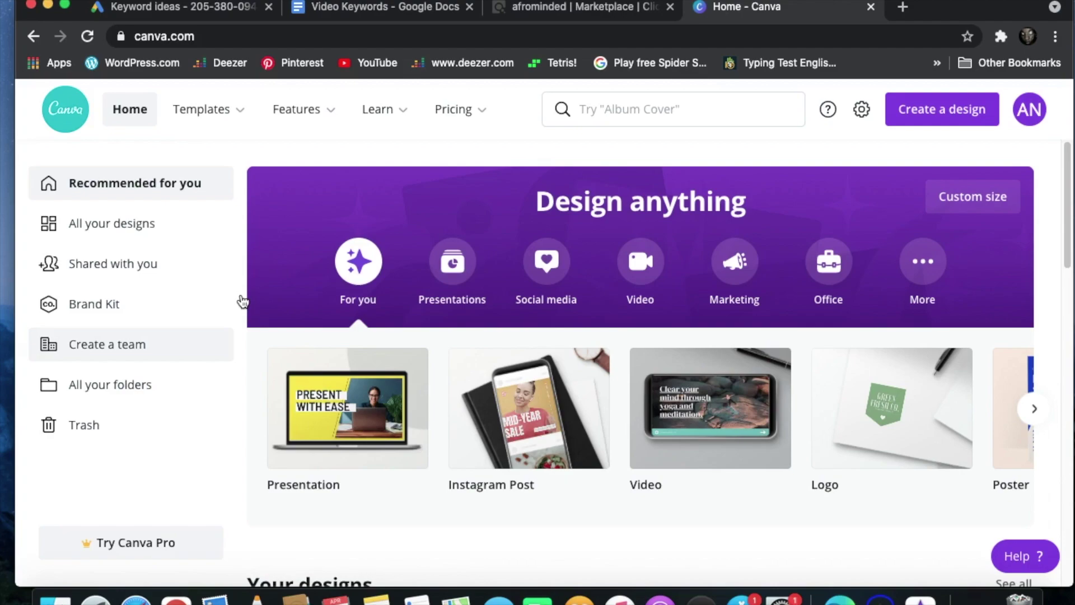
- Scroll the Canva home page down to the Your designs row of channel thumbnails
{"action": "scroll", "coordinate": [241, 294], "scroll_direction": "down", "scroll_amount": 3}
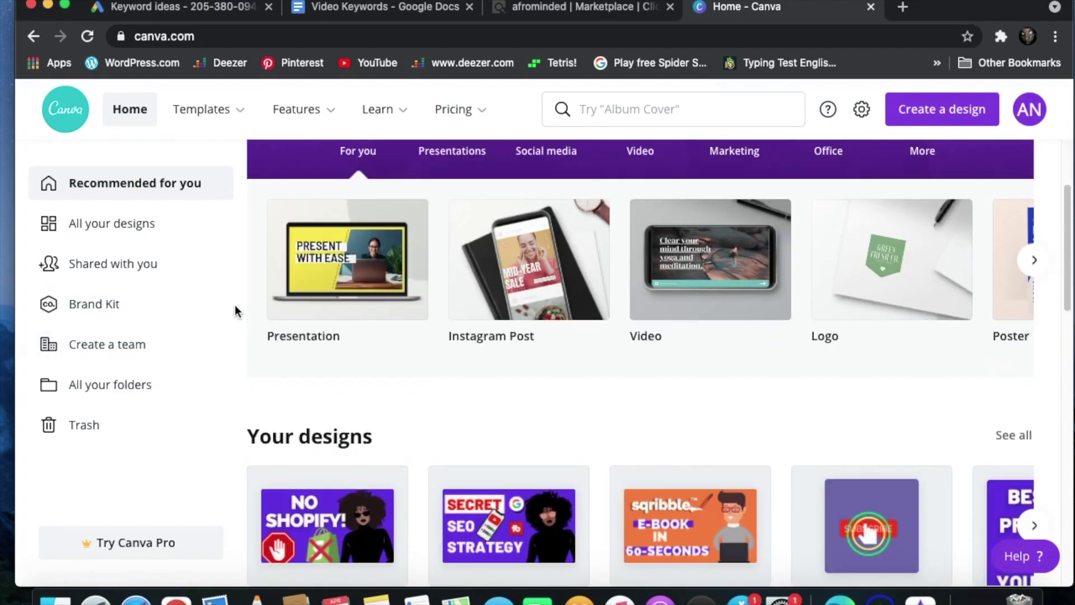
{"action": "scroll", "coordinate": [234, 305], "scroll_direction": "down", "scroll_amount": 4}
{"action": "scroll", "coordinate": [370, 415], "scroll_direction": "up", "scroll_amount": 6}
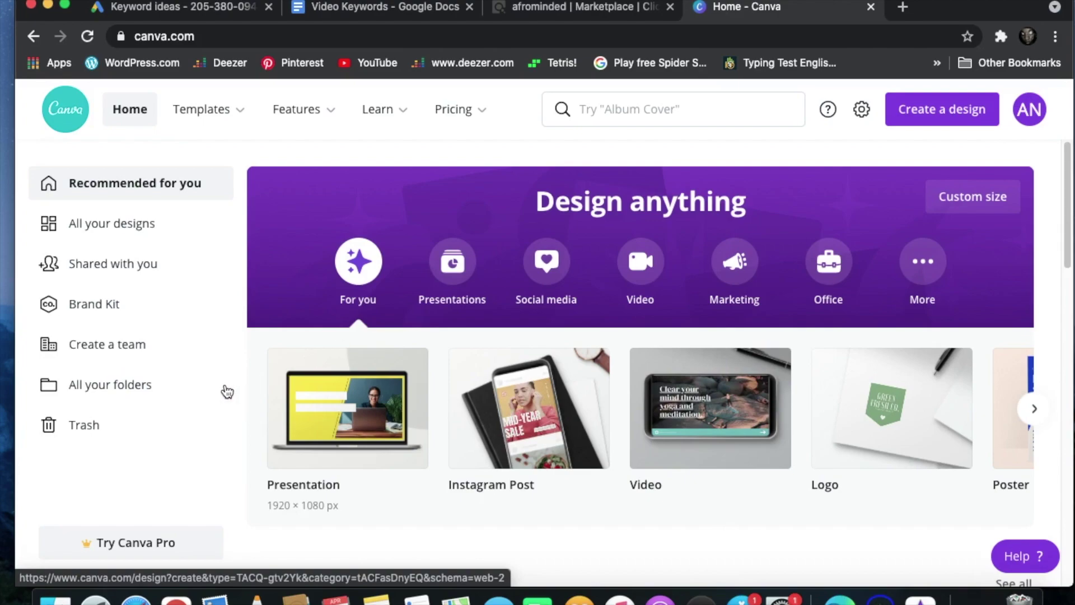
{"action": "scroll", "coordinate": [227, 392], "scroll_direction": "down", "scroll_amount": 6}
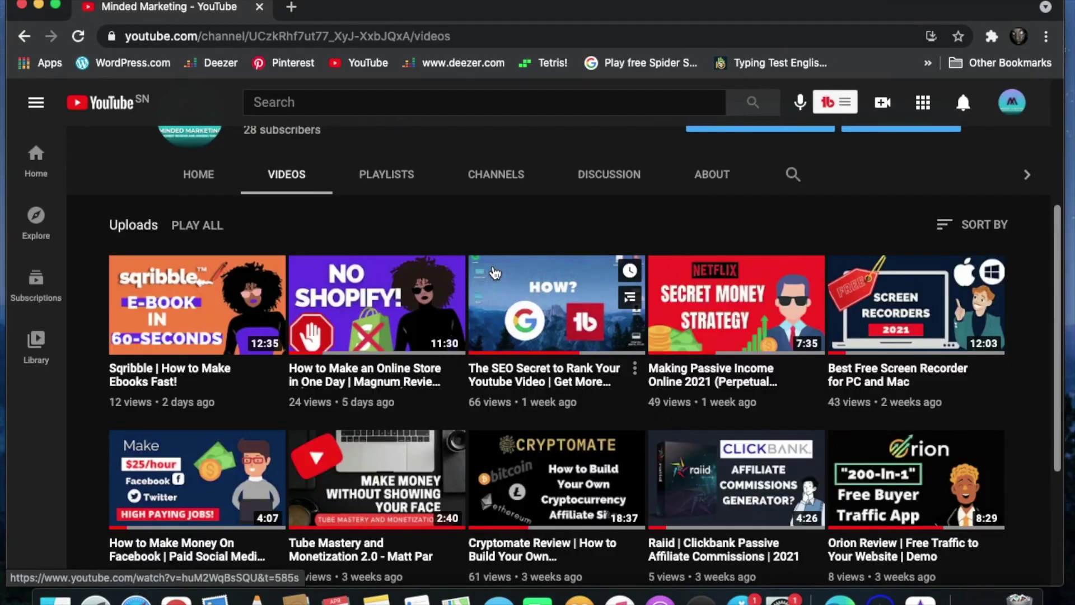
- Scroll the Minded Marketing Videos grid to see every upload thumbnail down to the third row
{"action": "scroll", "coordinate": [615, 413], "scroll_direction": "up", "scroll_amount": 1}
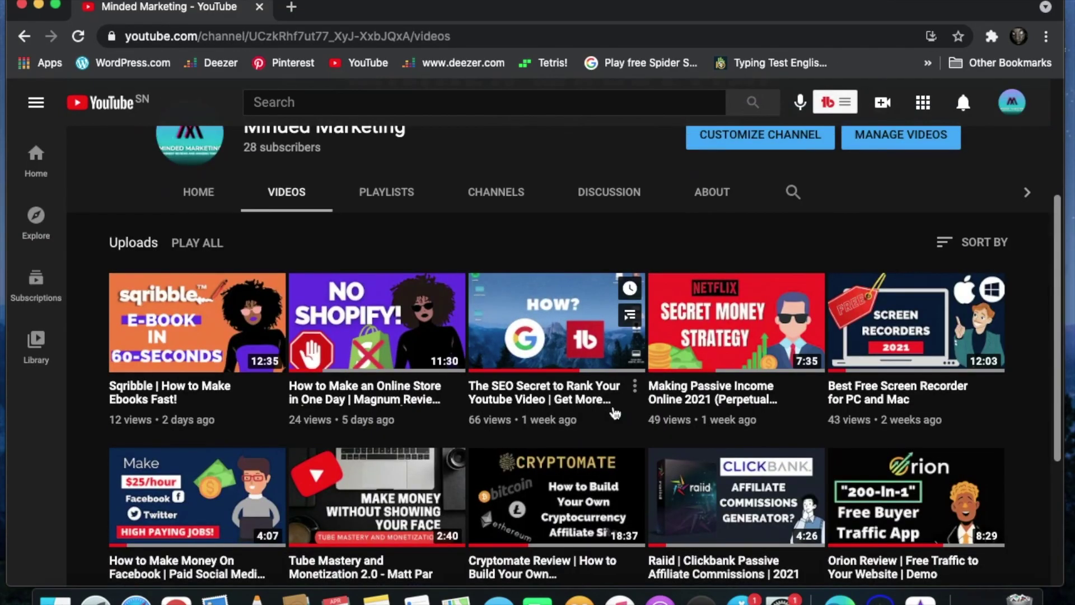
{"action": "scroll", "coordinate": [744, 454], "scroll_direction": "down", "scroll_amount": 3}
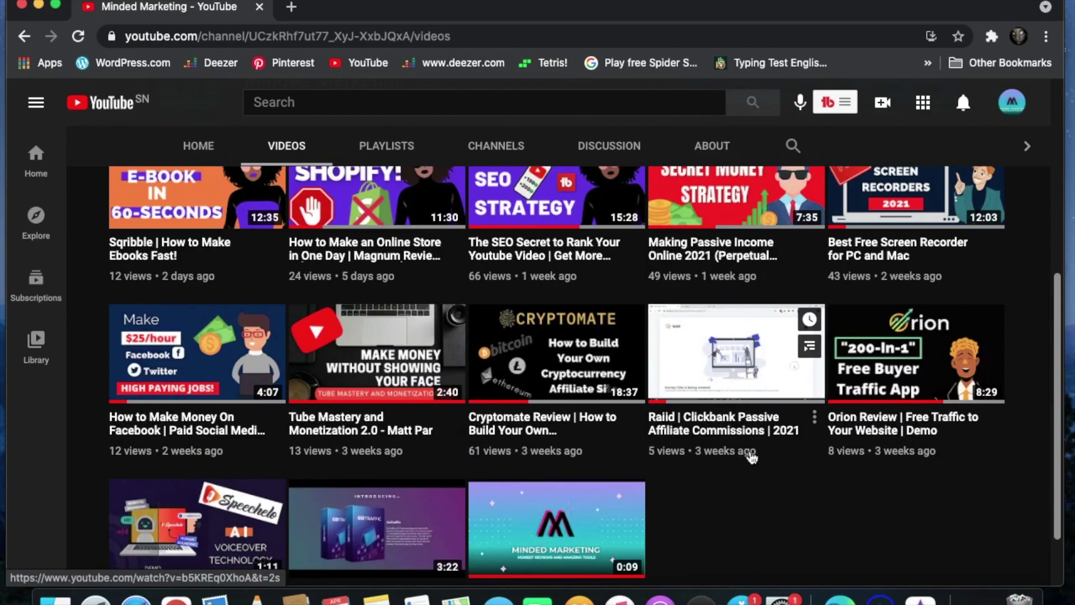